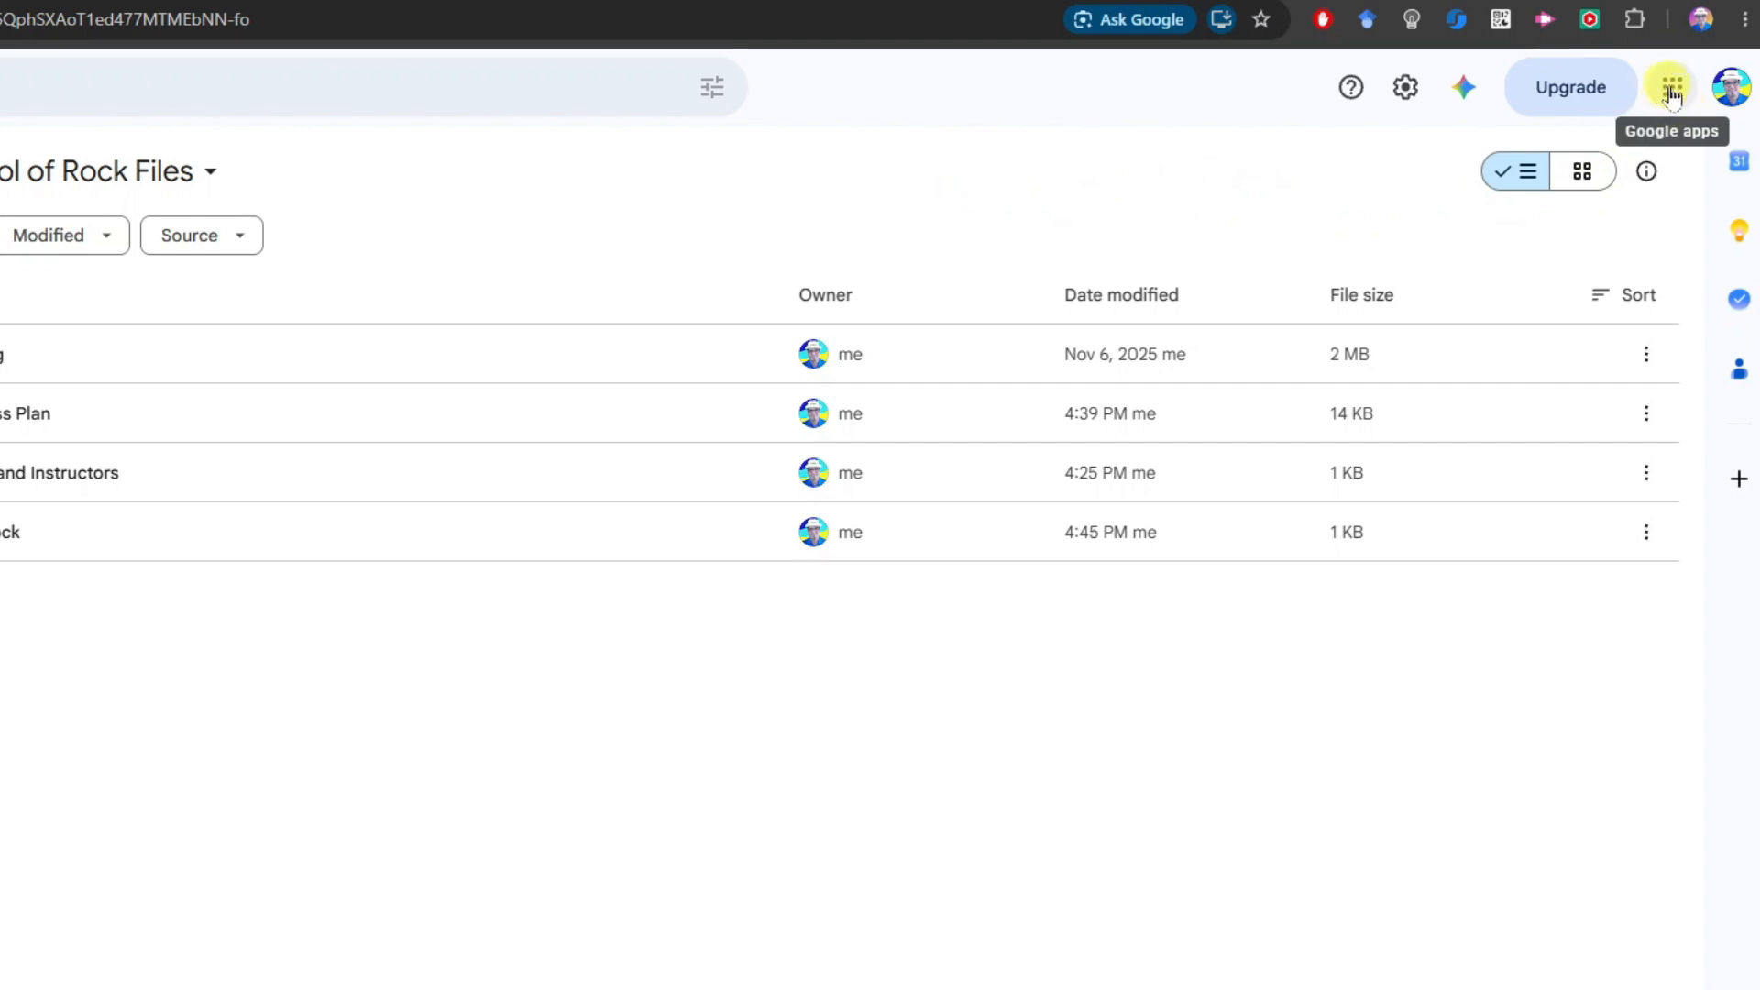
click(1677, 92)
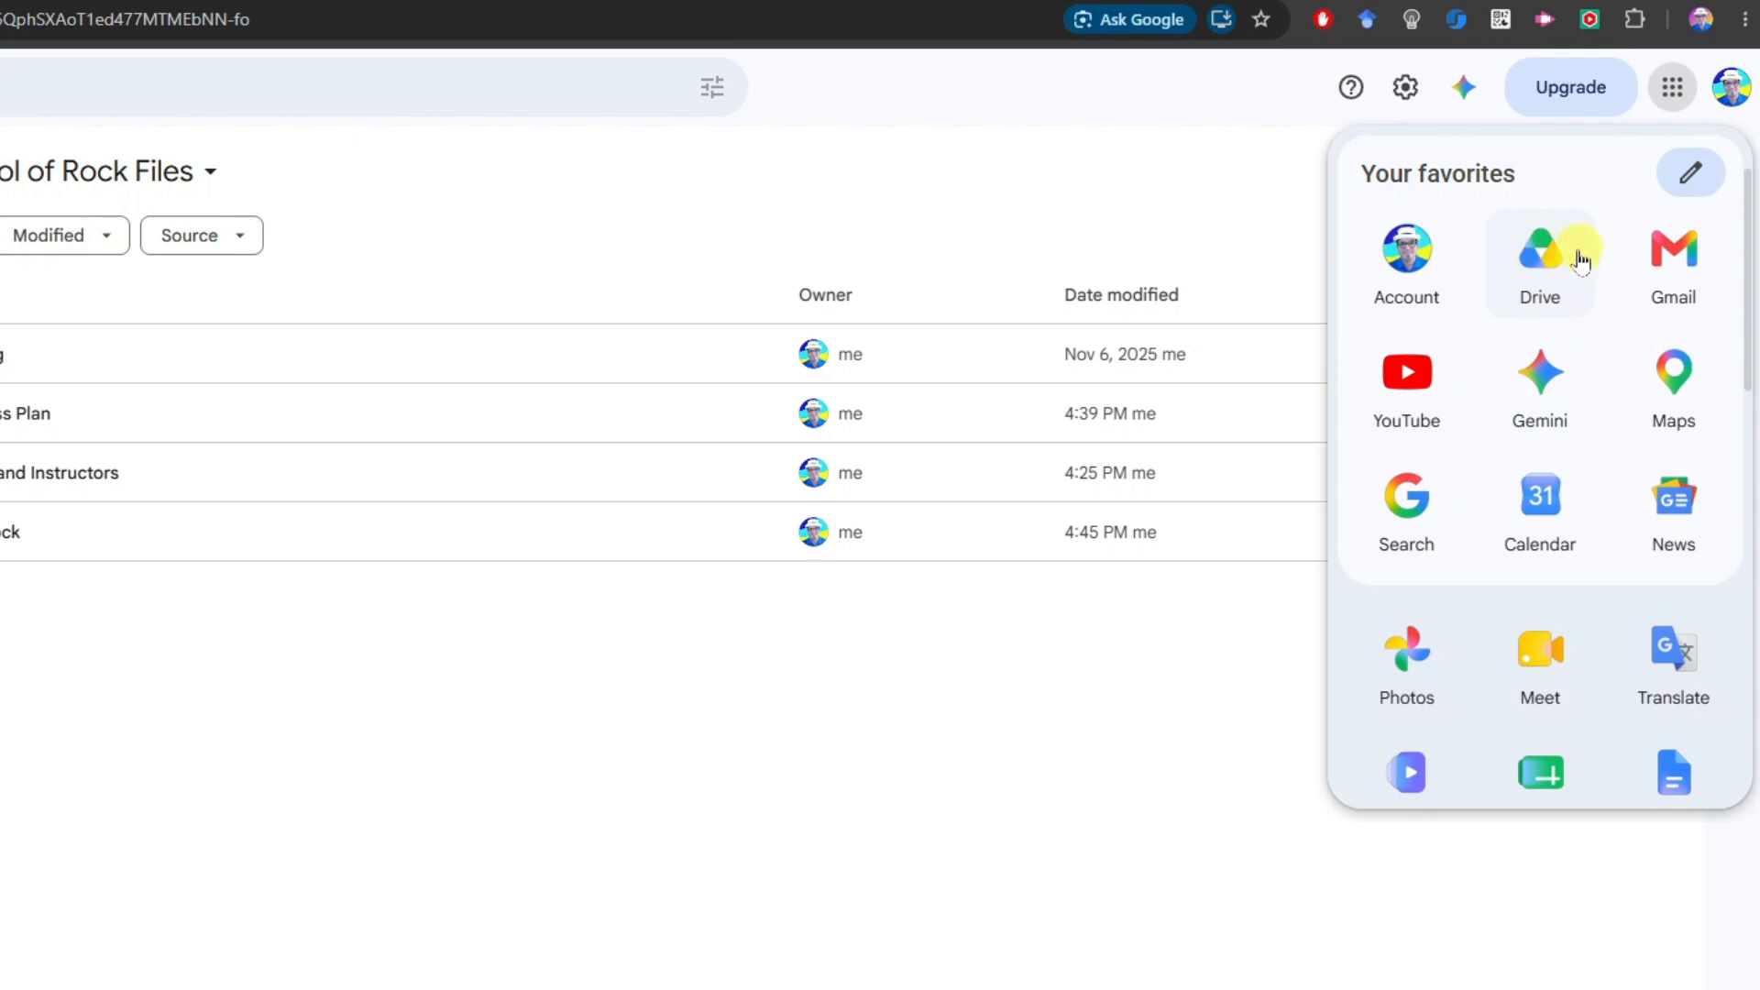
click(1207, 209)
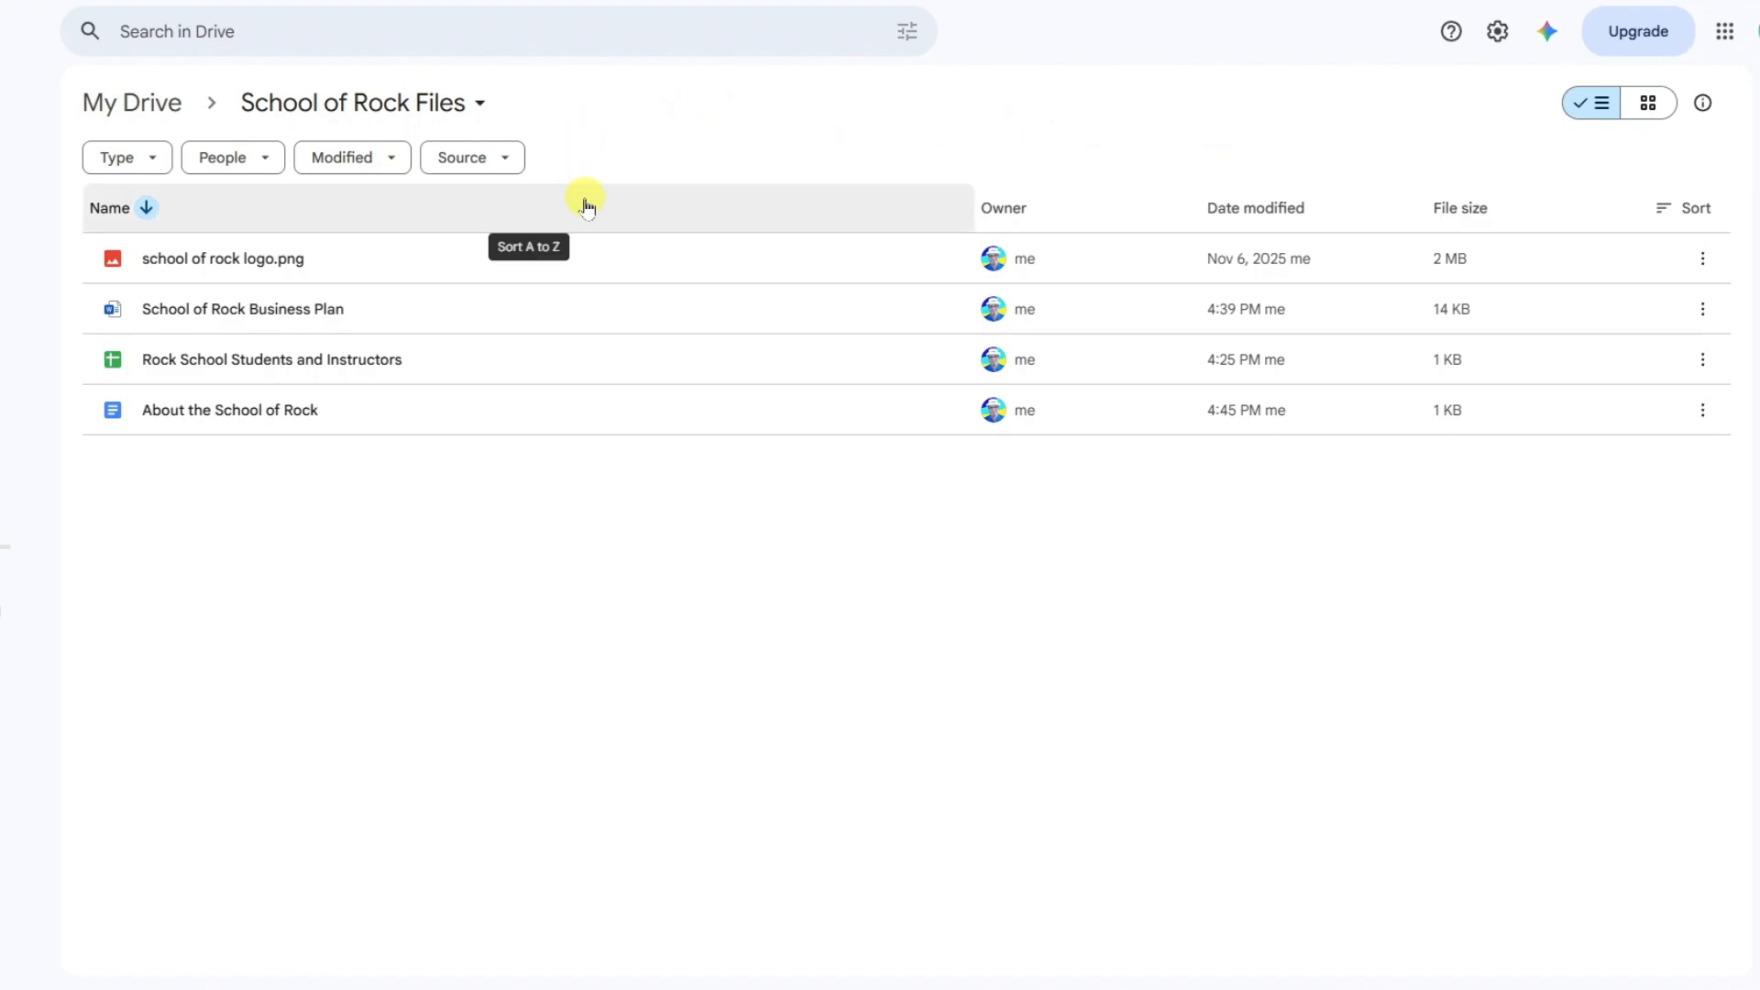
Share the "About the School of Rock" document with anyone with the link, giving them the Editor role.
right_click(388, 418)
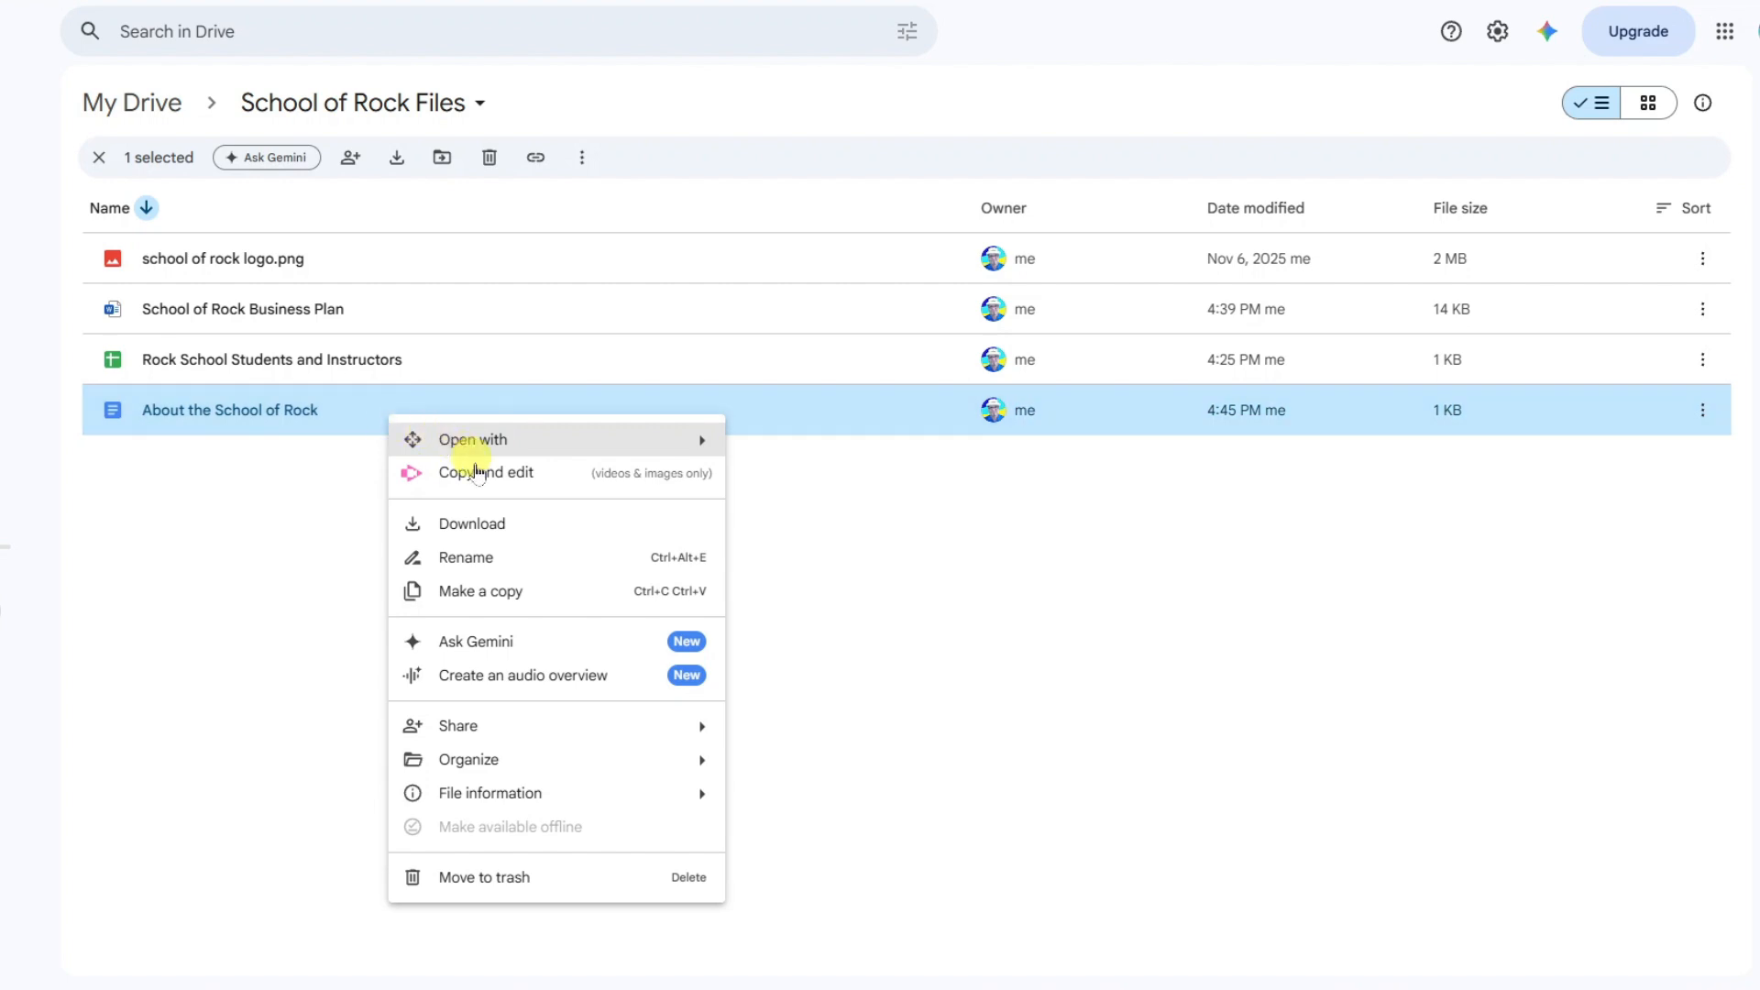
mouse_move(540, 731)
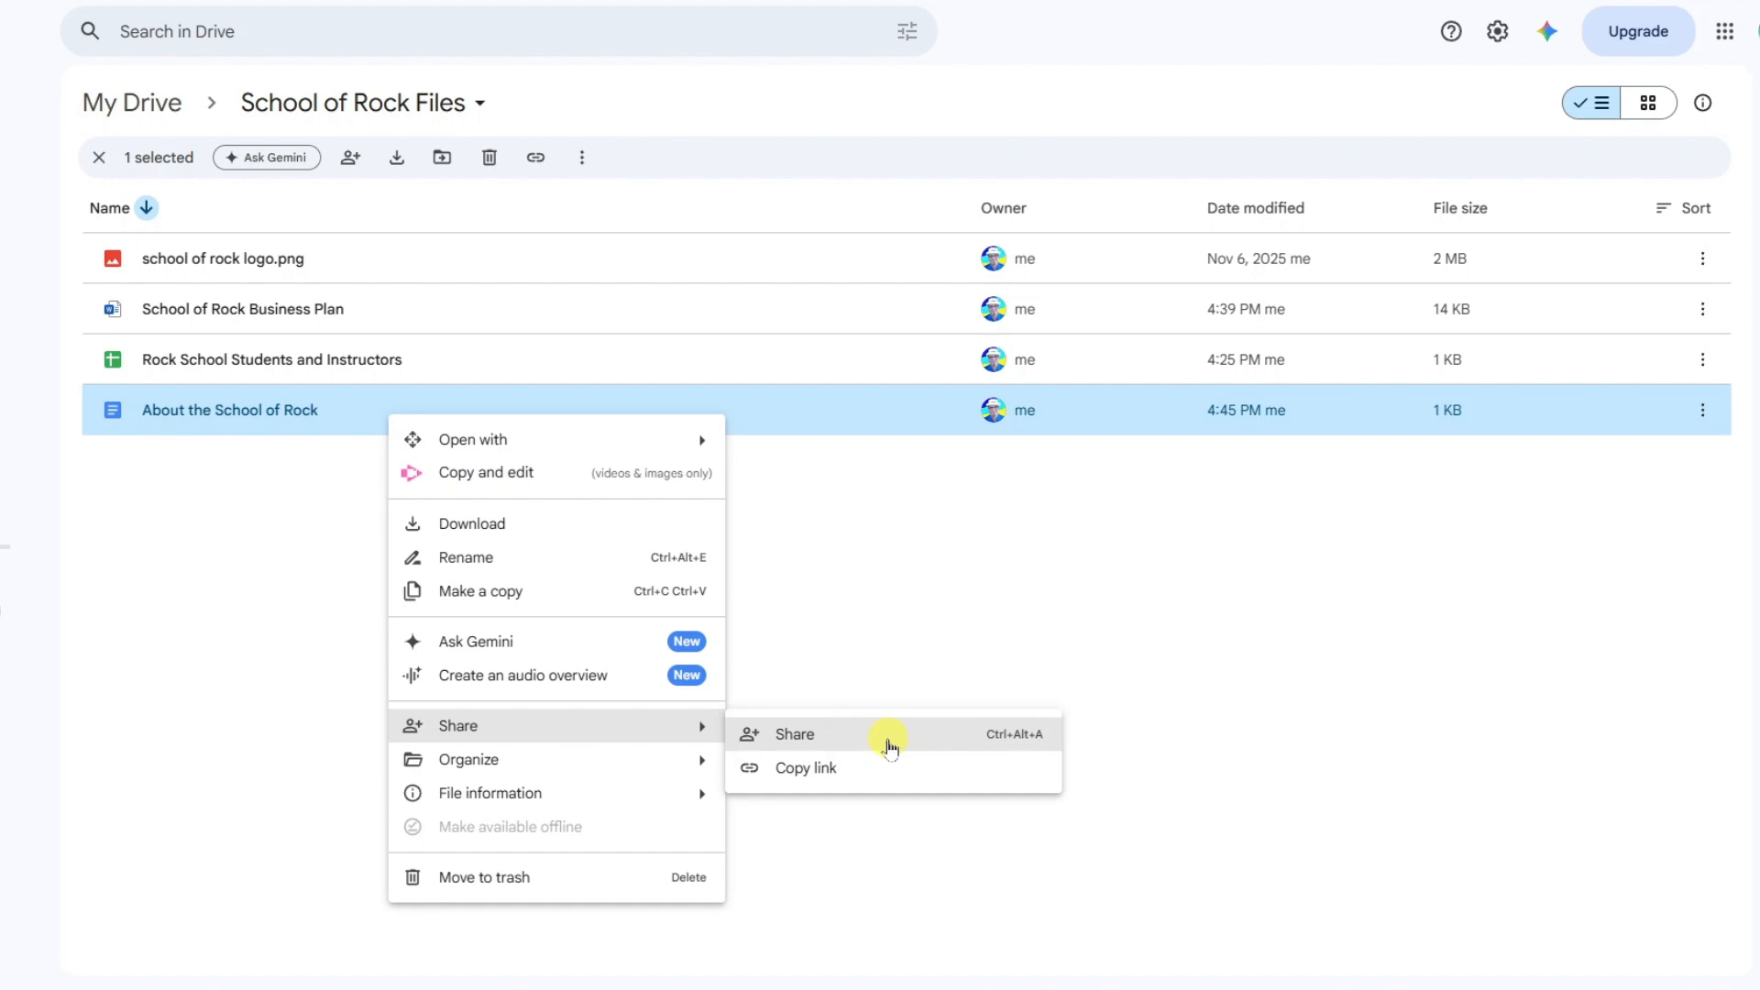
click(889, 746)
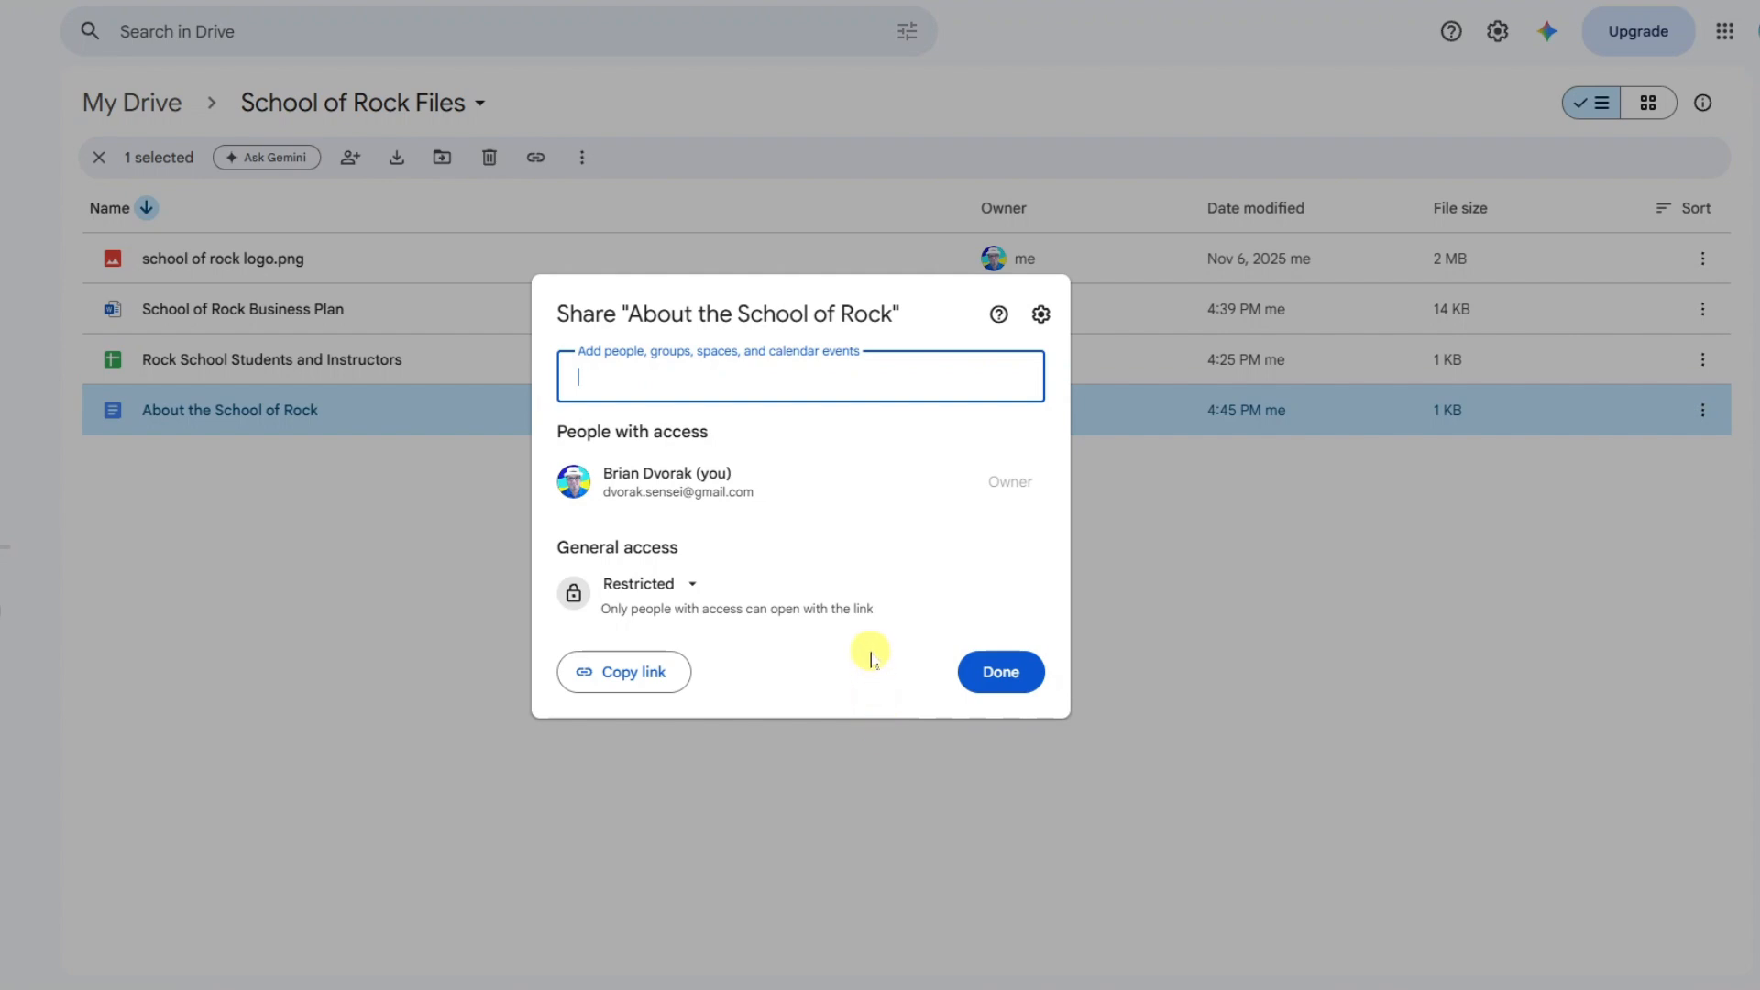
mouse_move(793, 464)
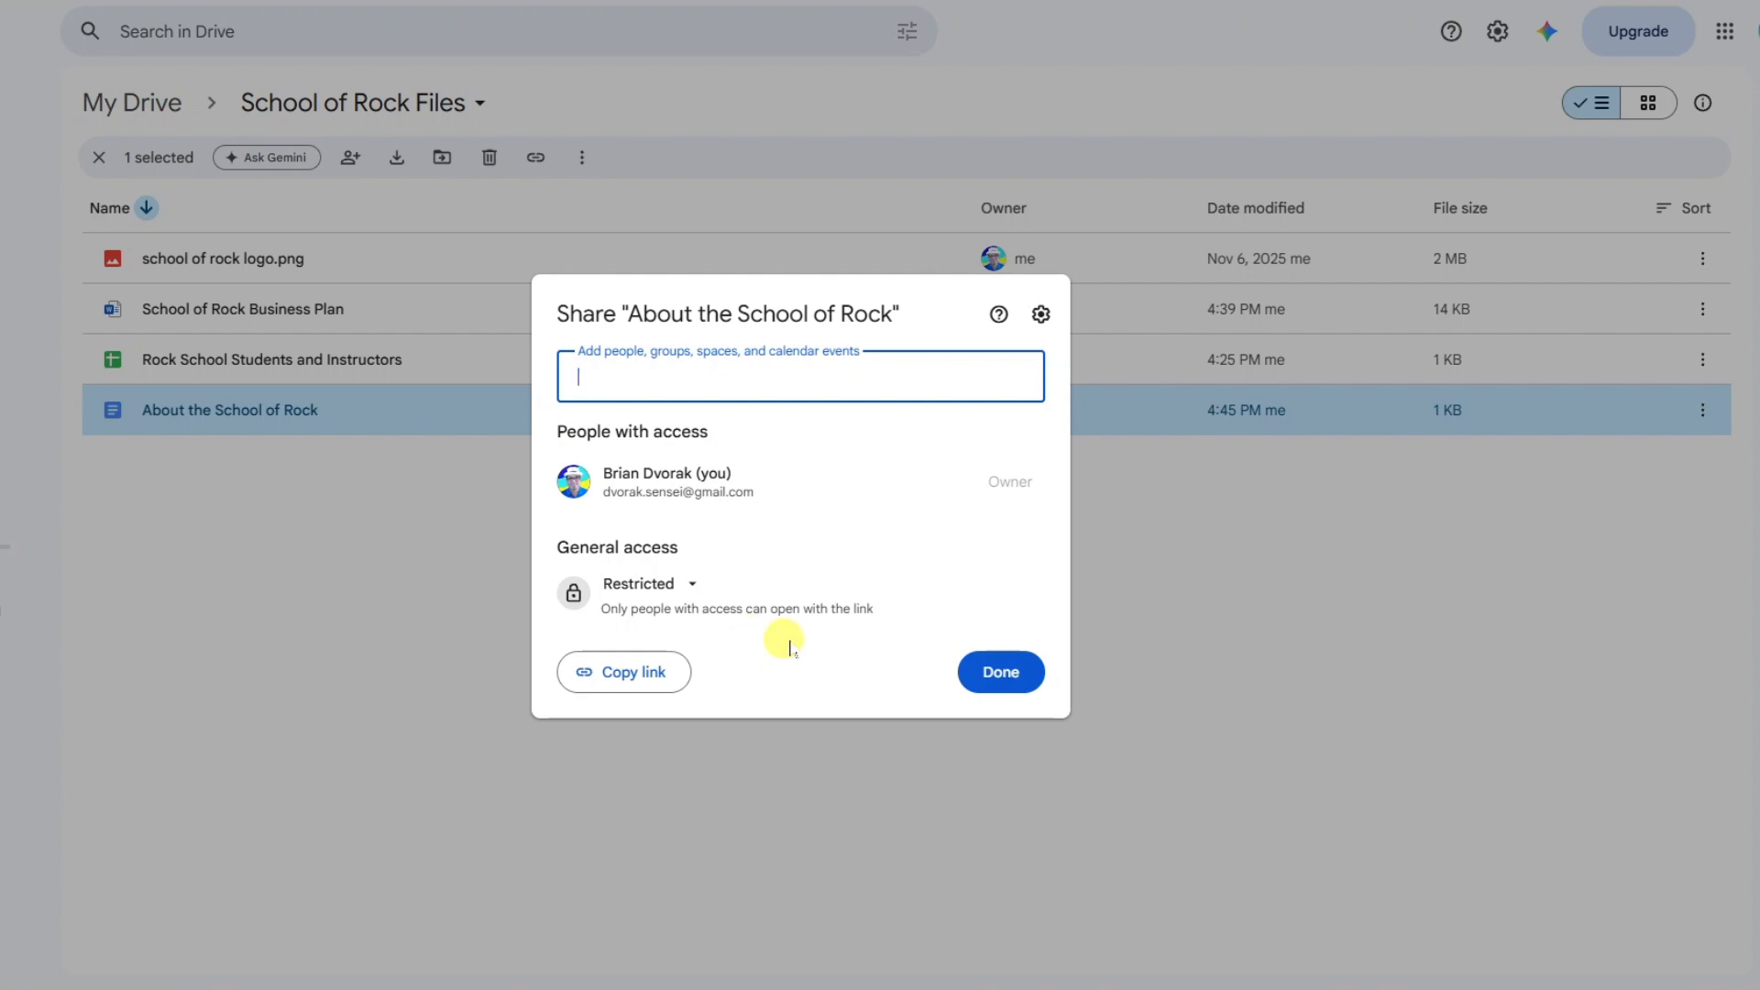
click(694, 587)
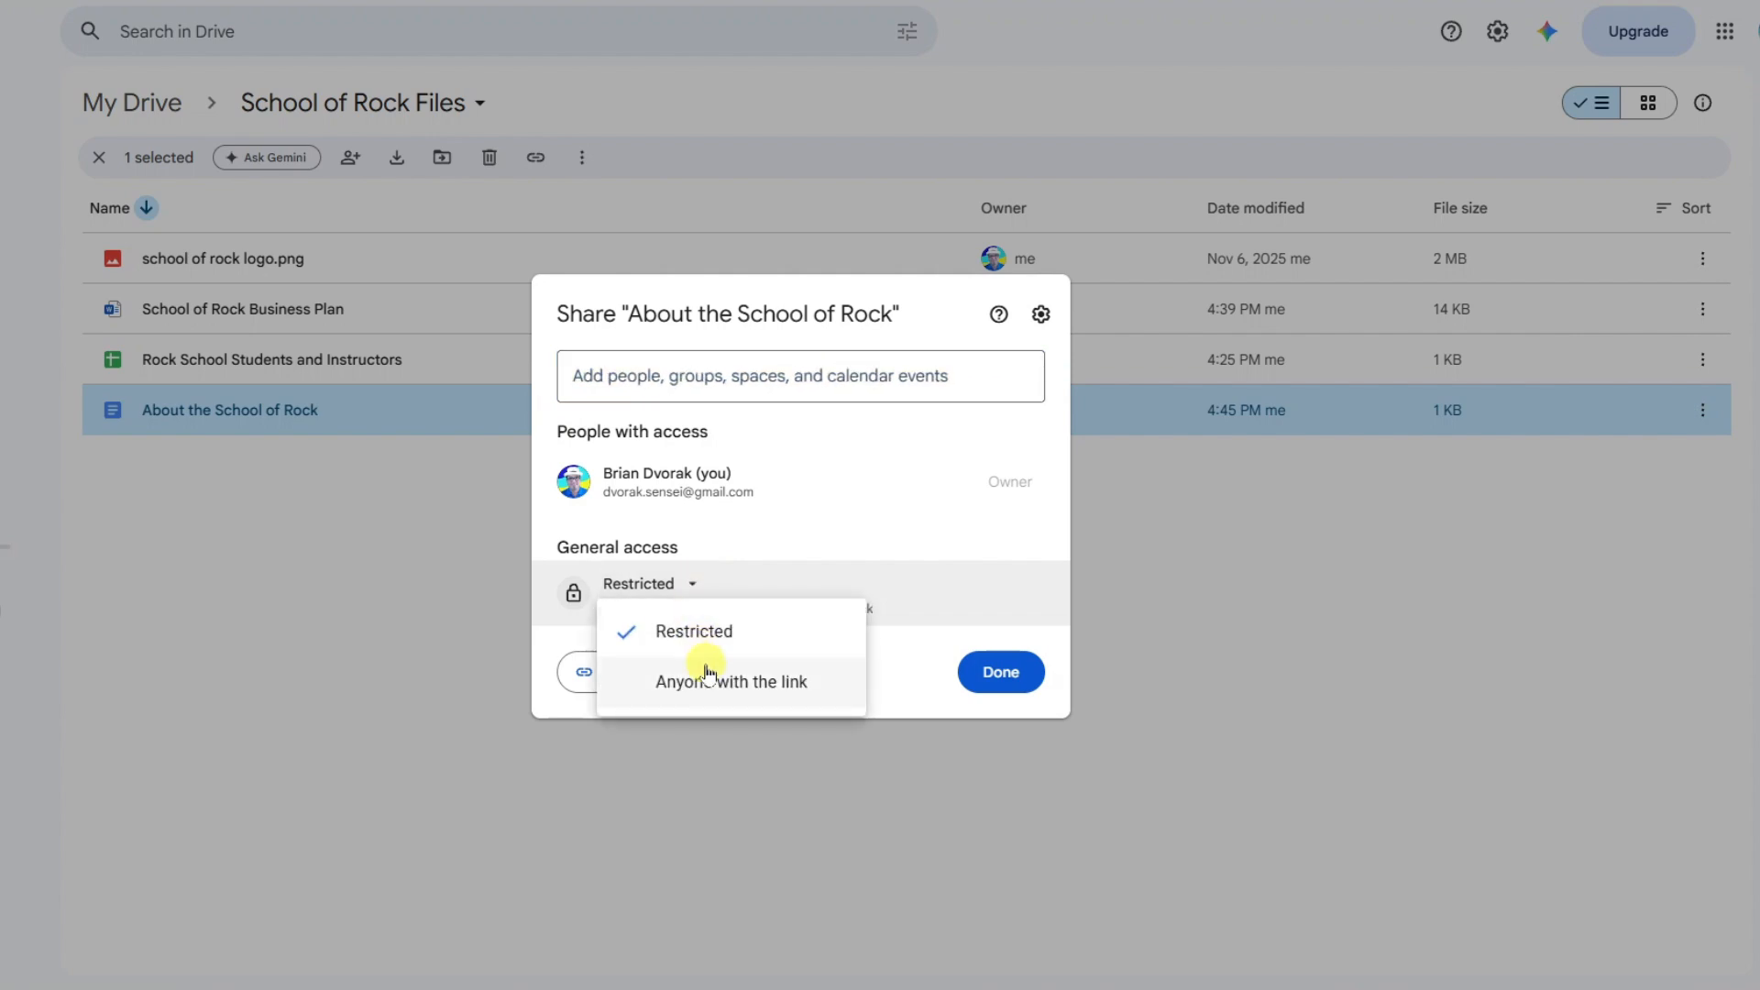
click(820, 686)
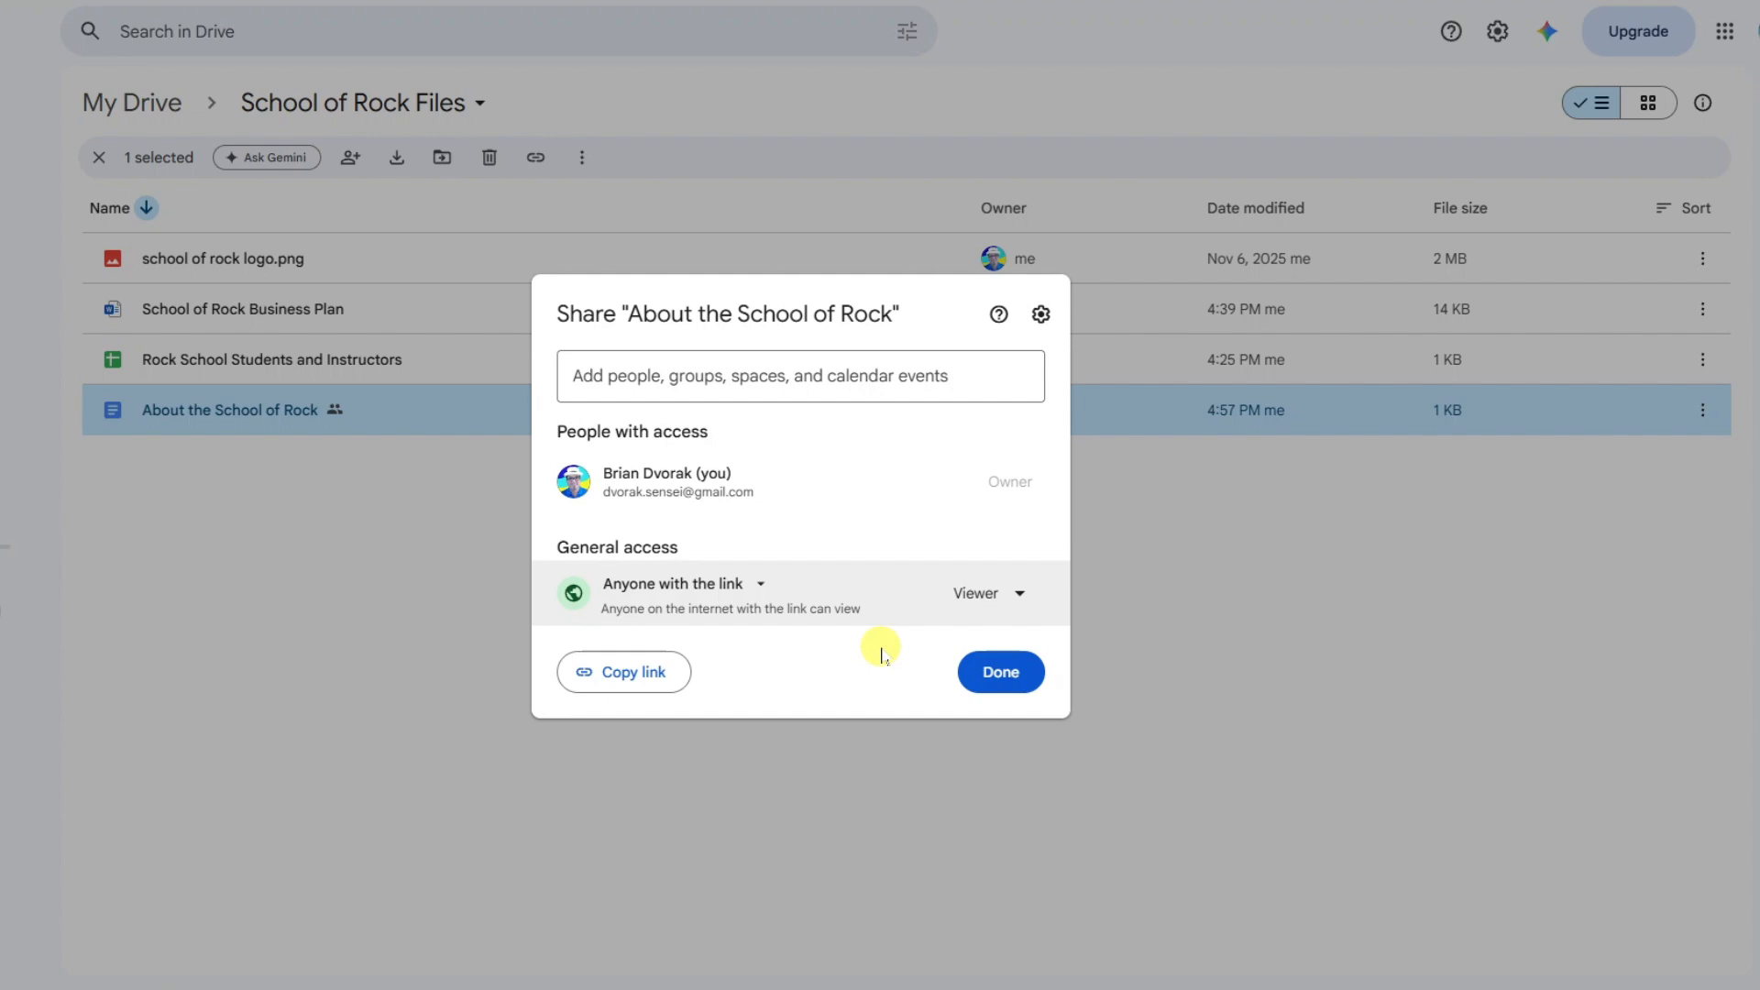
click(1021, 597)
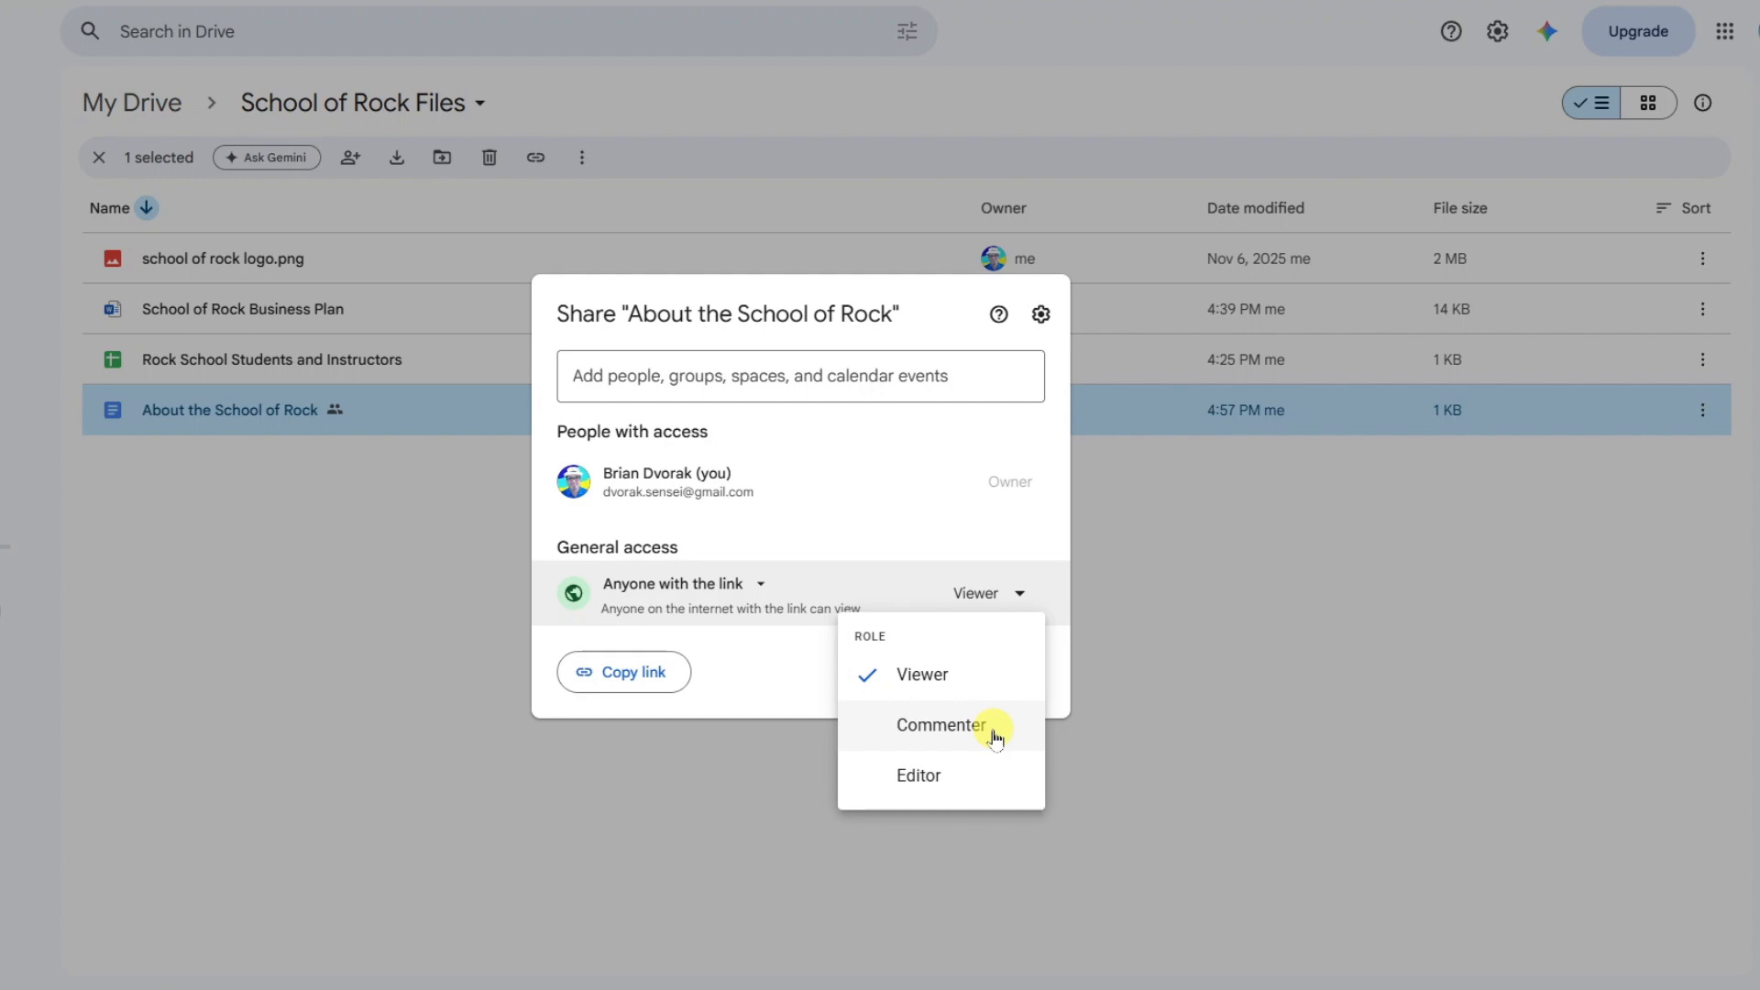
click(937, 776)
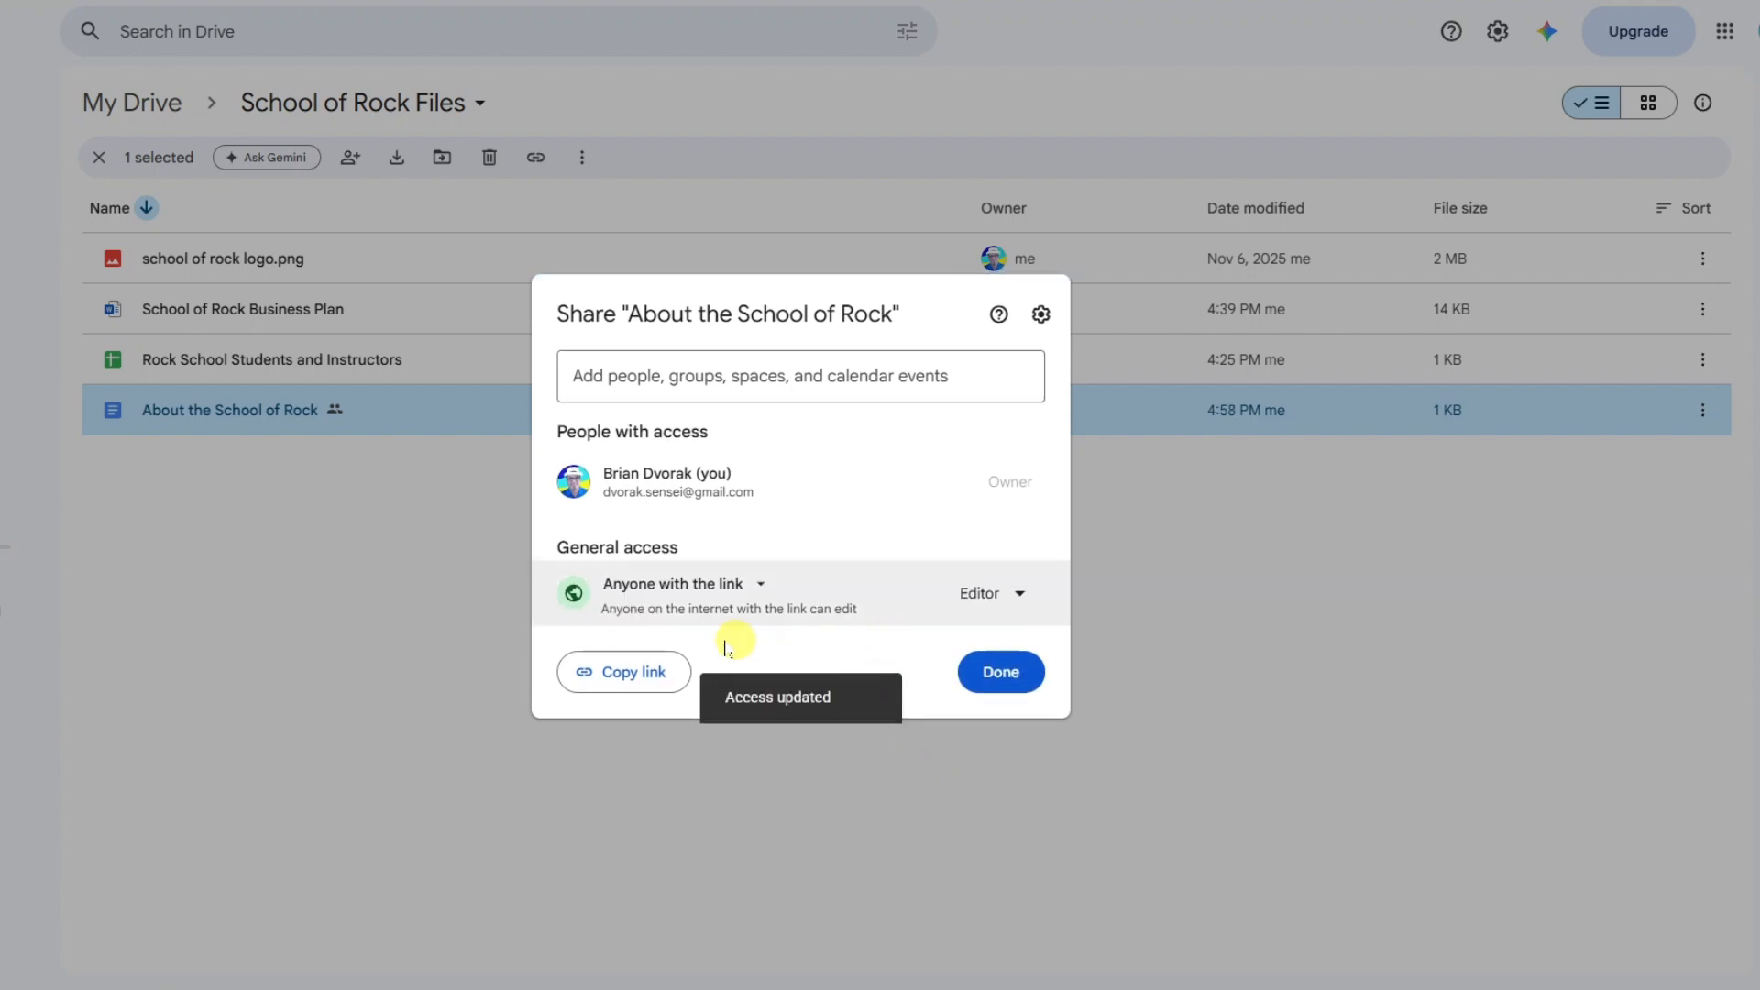
Copy the document's sharing link, paste it into the blank Word document, and return to the sharing dialog in Google Drive.
click(660, 676)
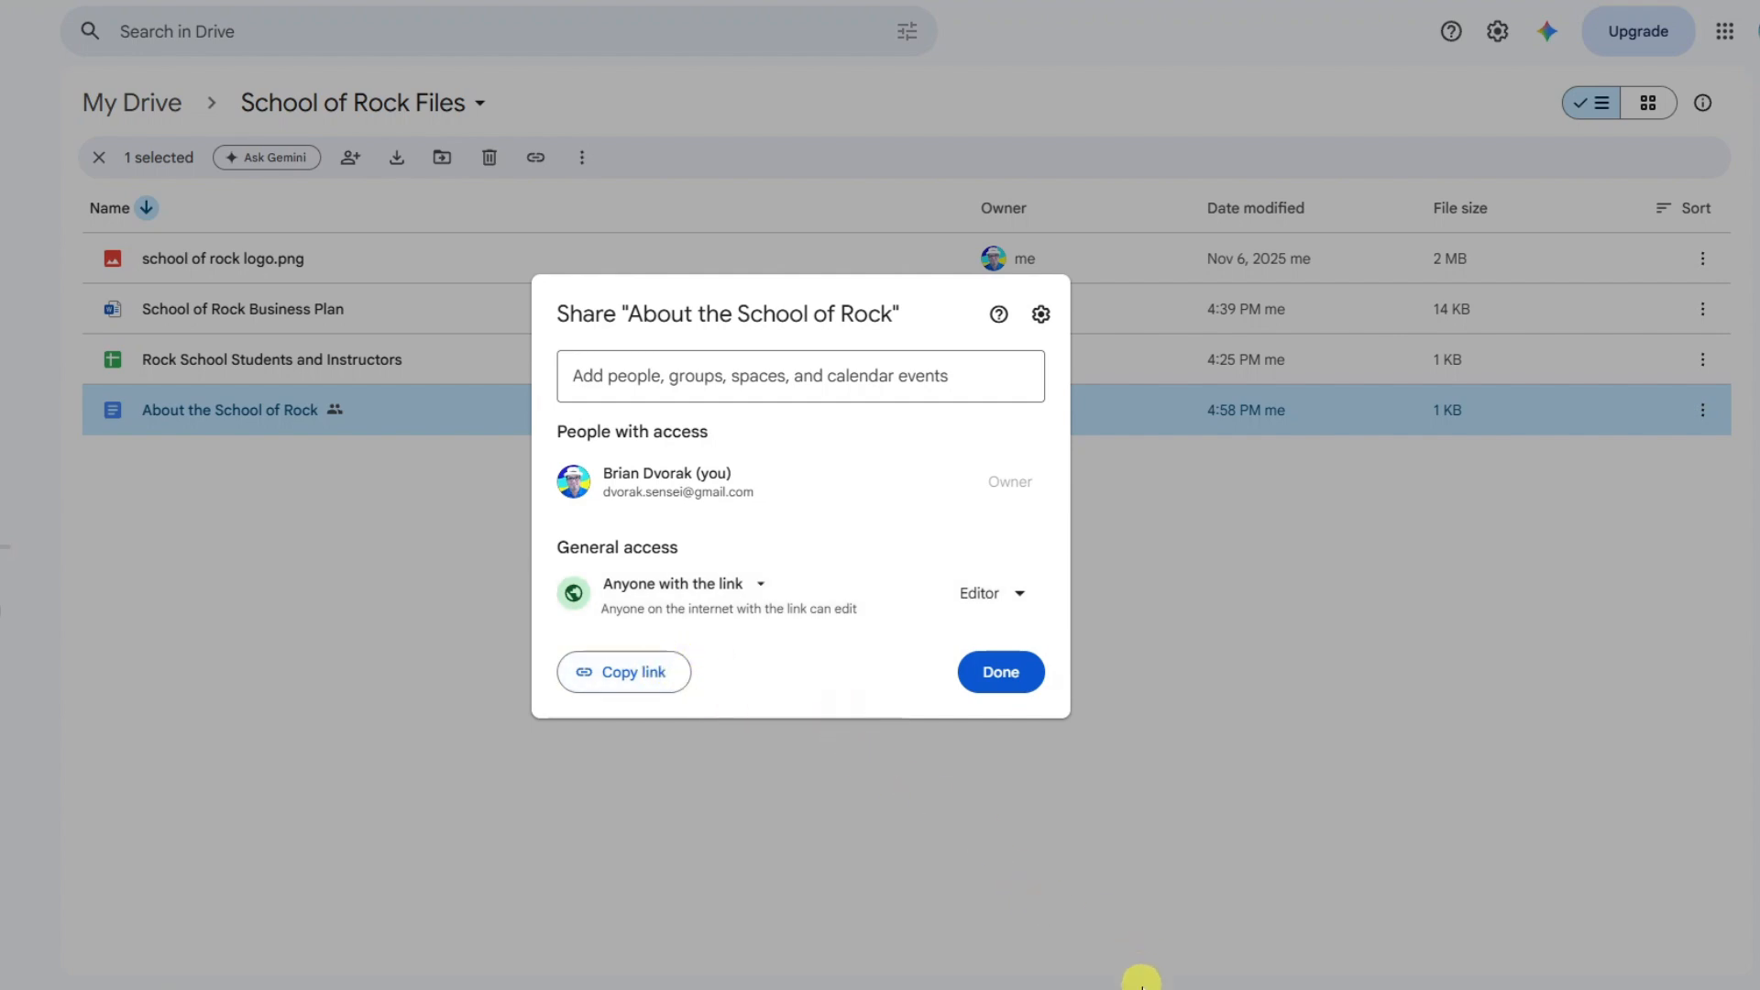
click(1135, 989)
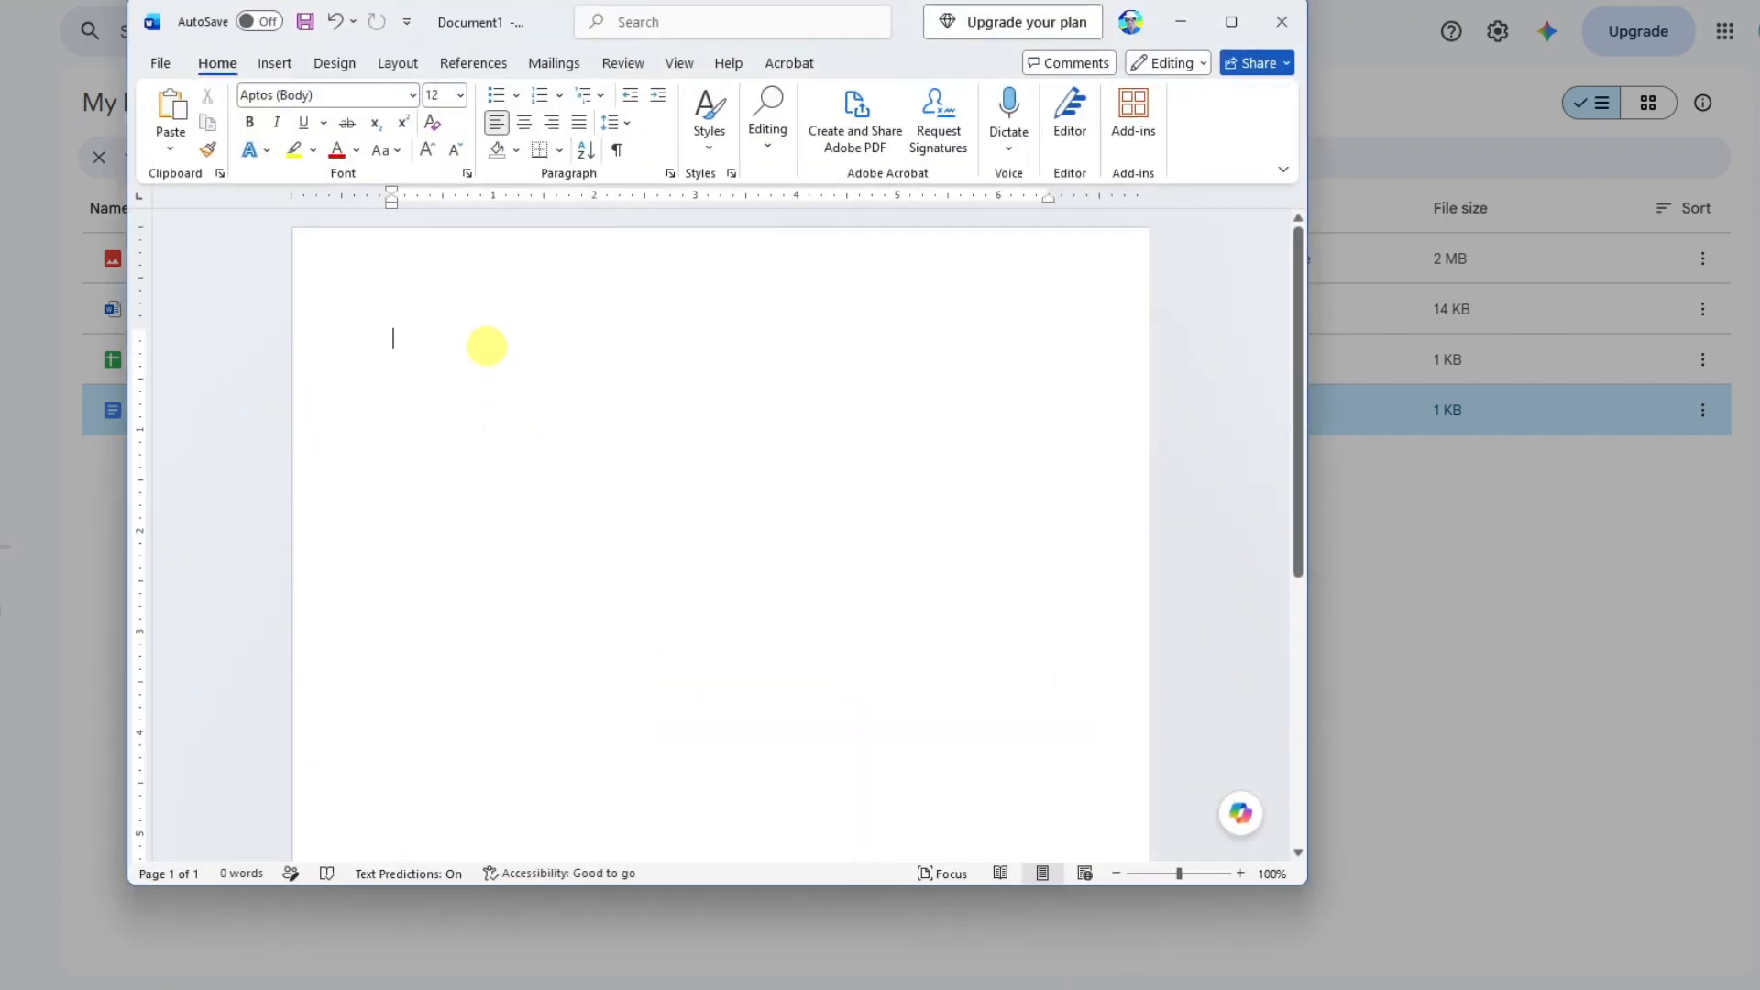
key(ctrl+v)
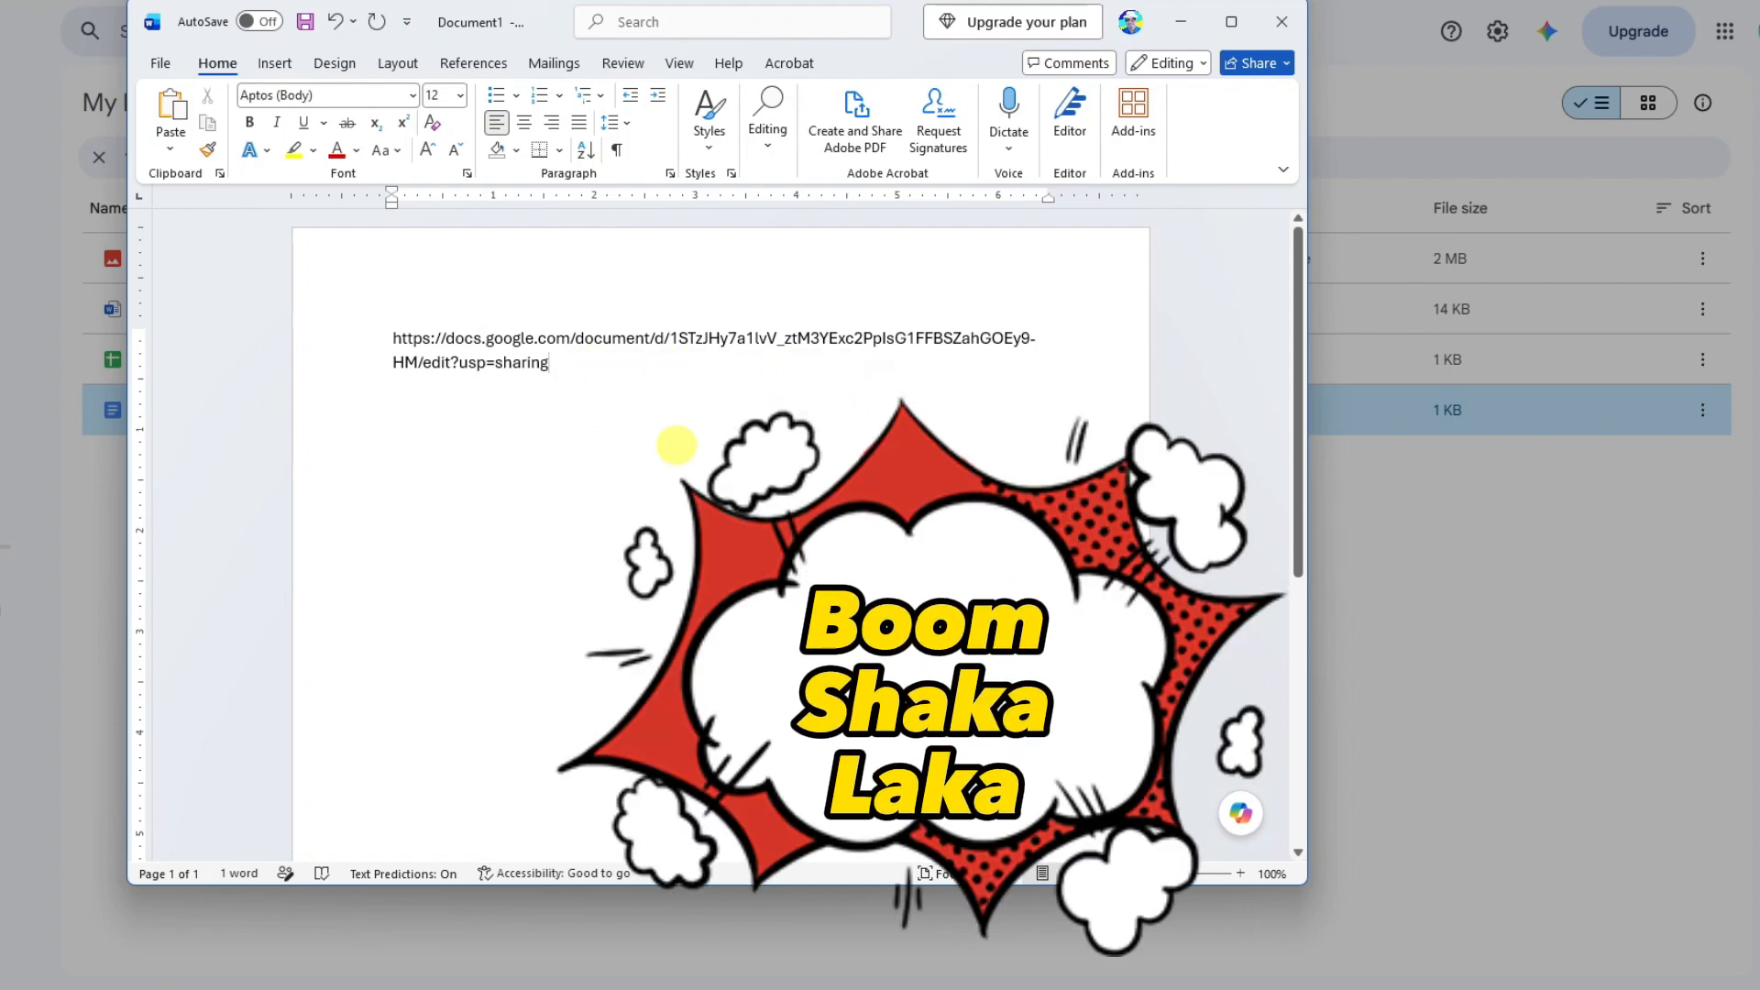
key(Return)
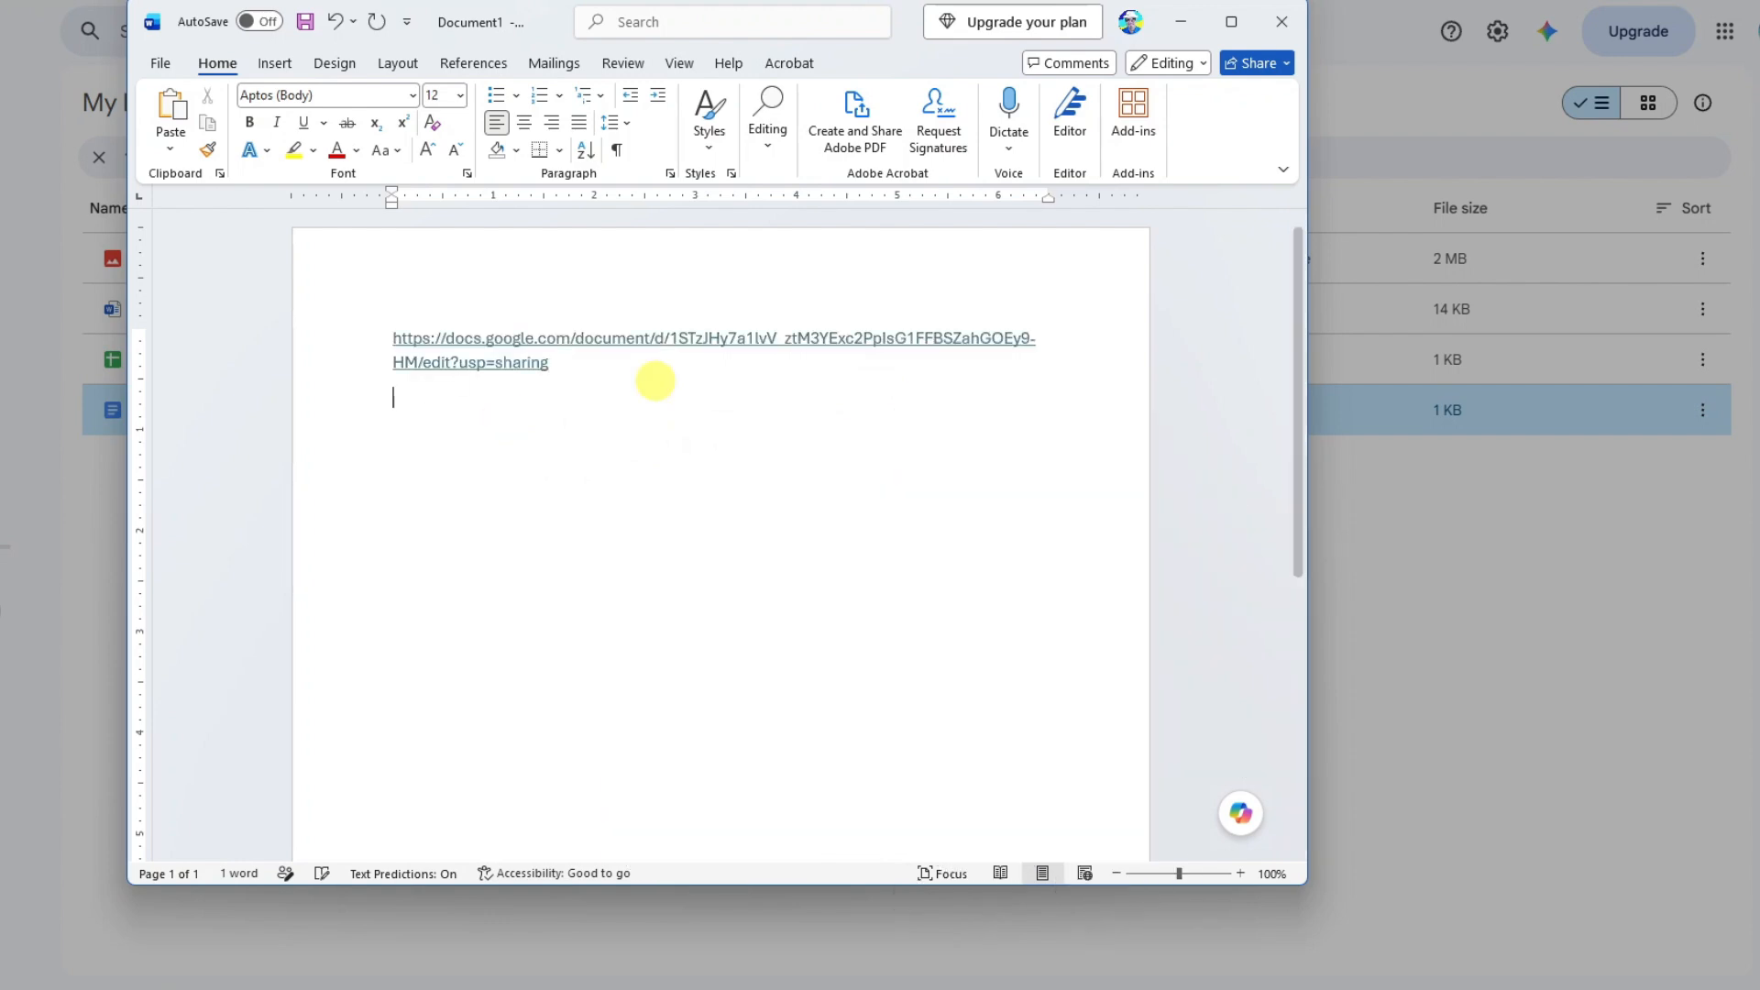
click(1180, 22)
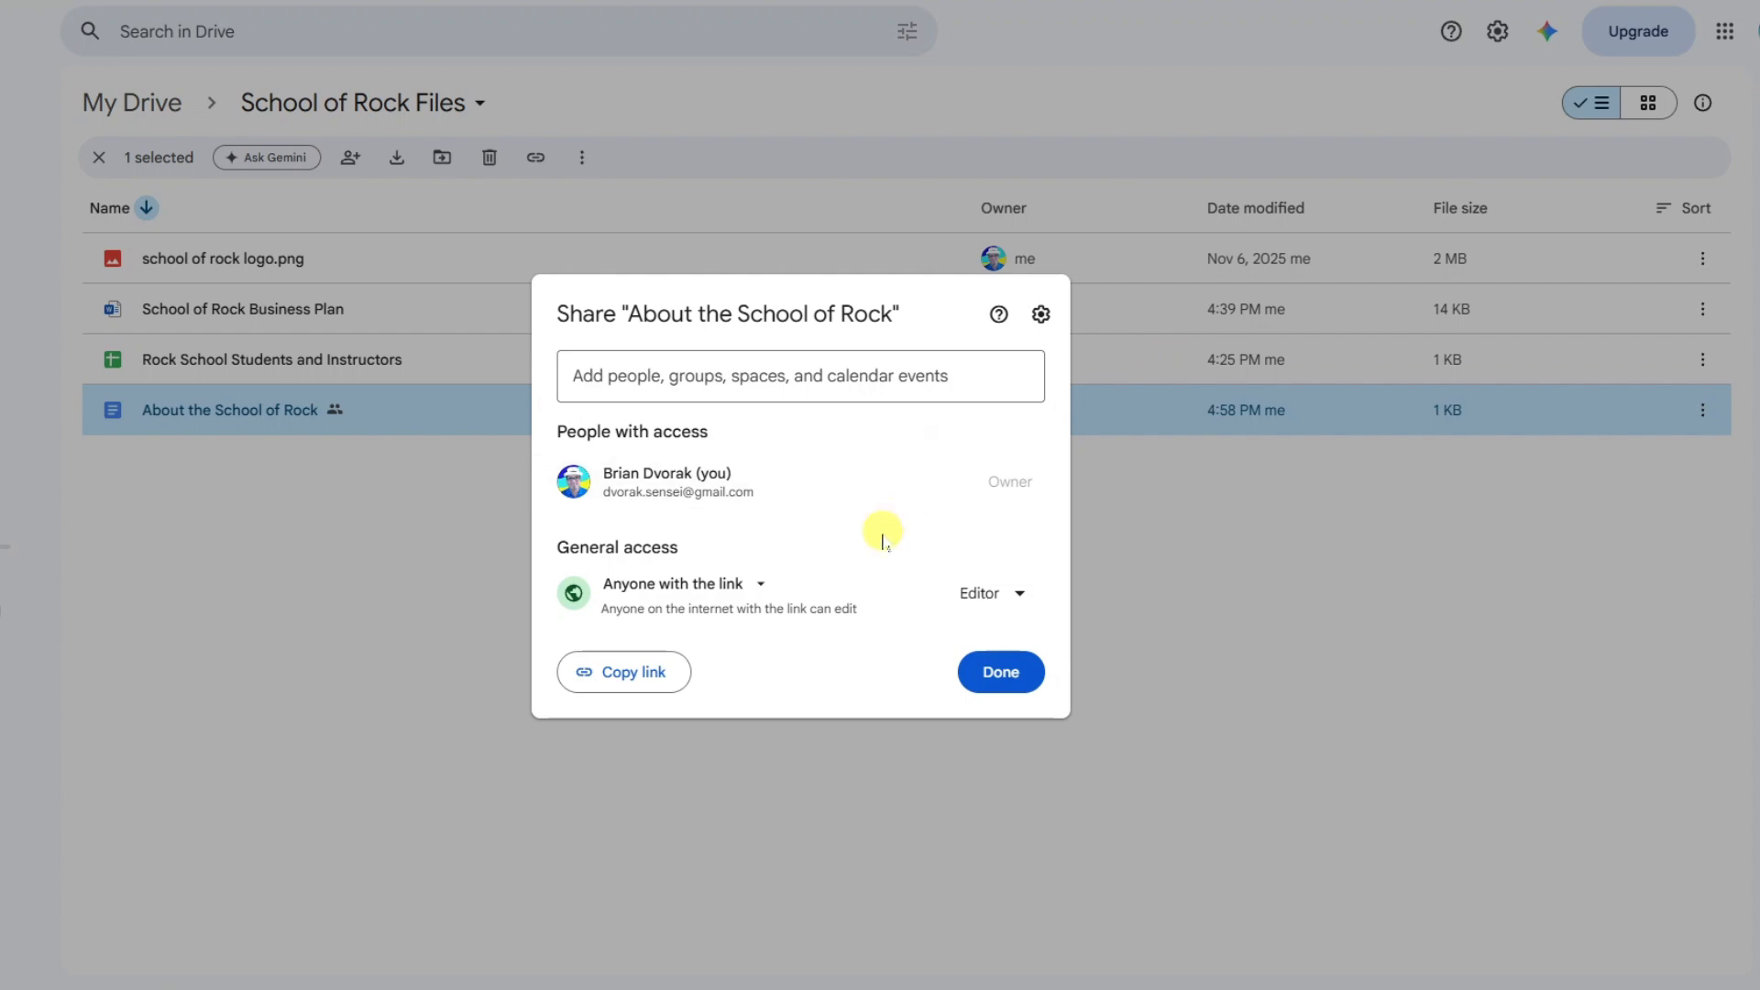
Set the link access role for "About the School of Rock" to Viewer.
click(1014, 595)
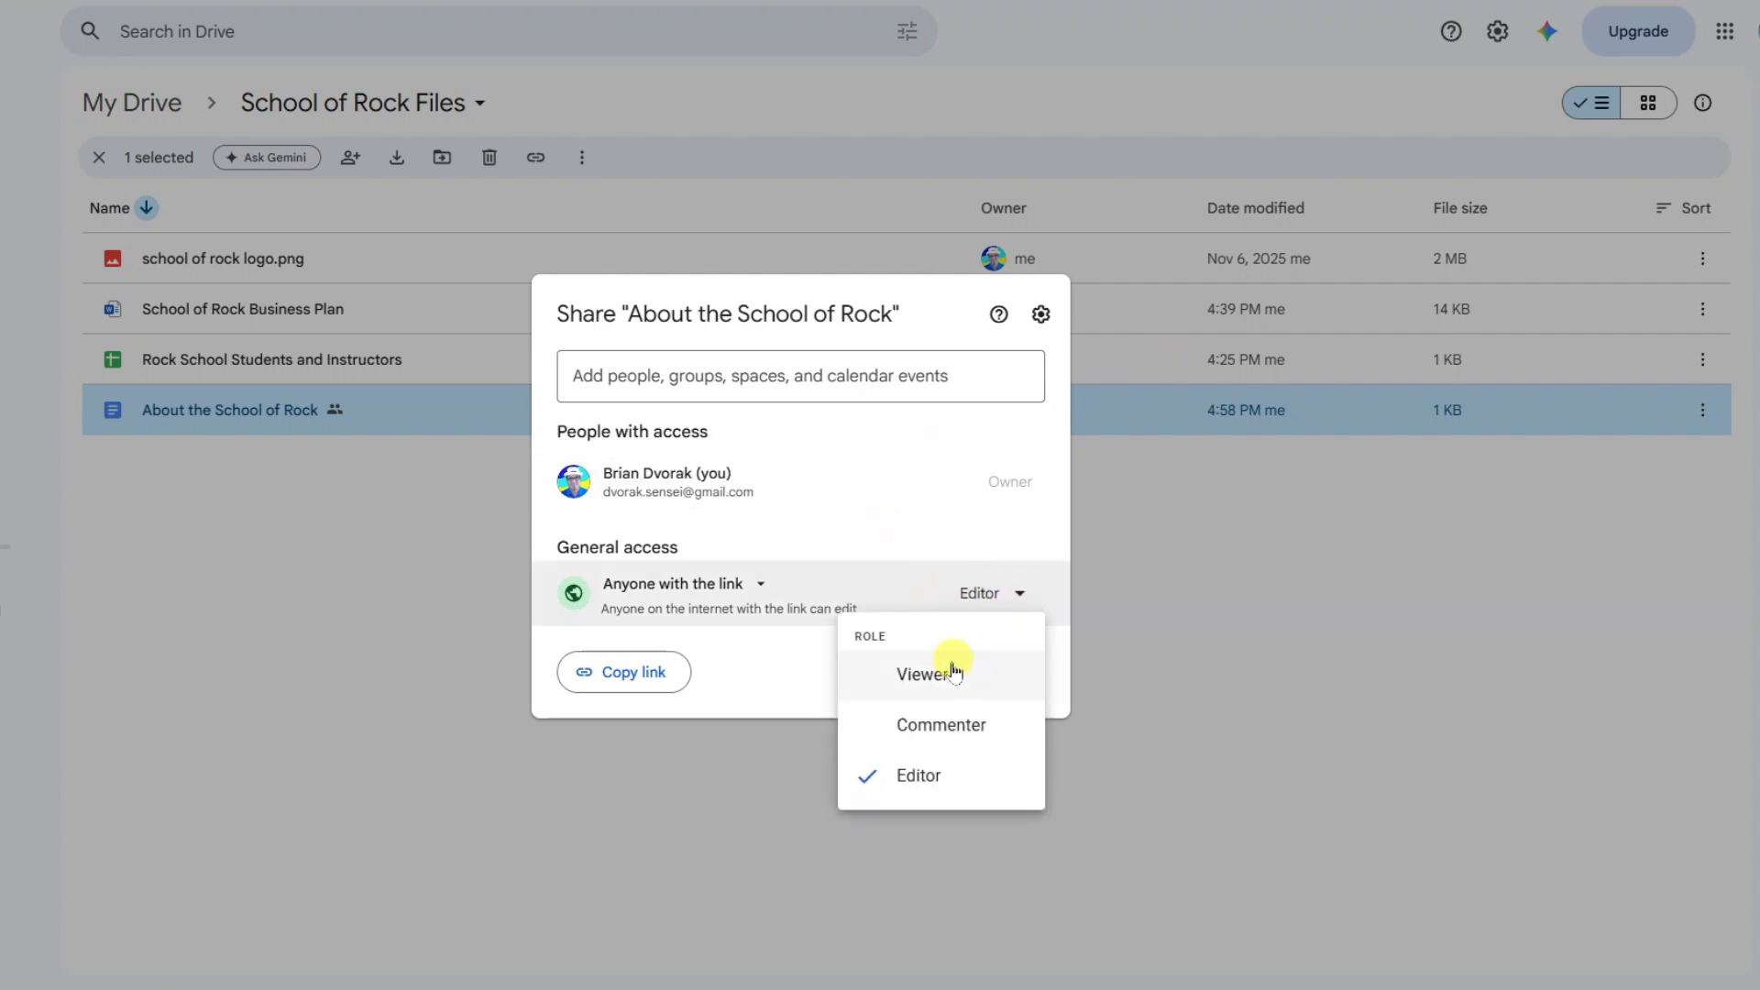
click(944, 673)
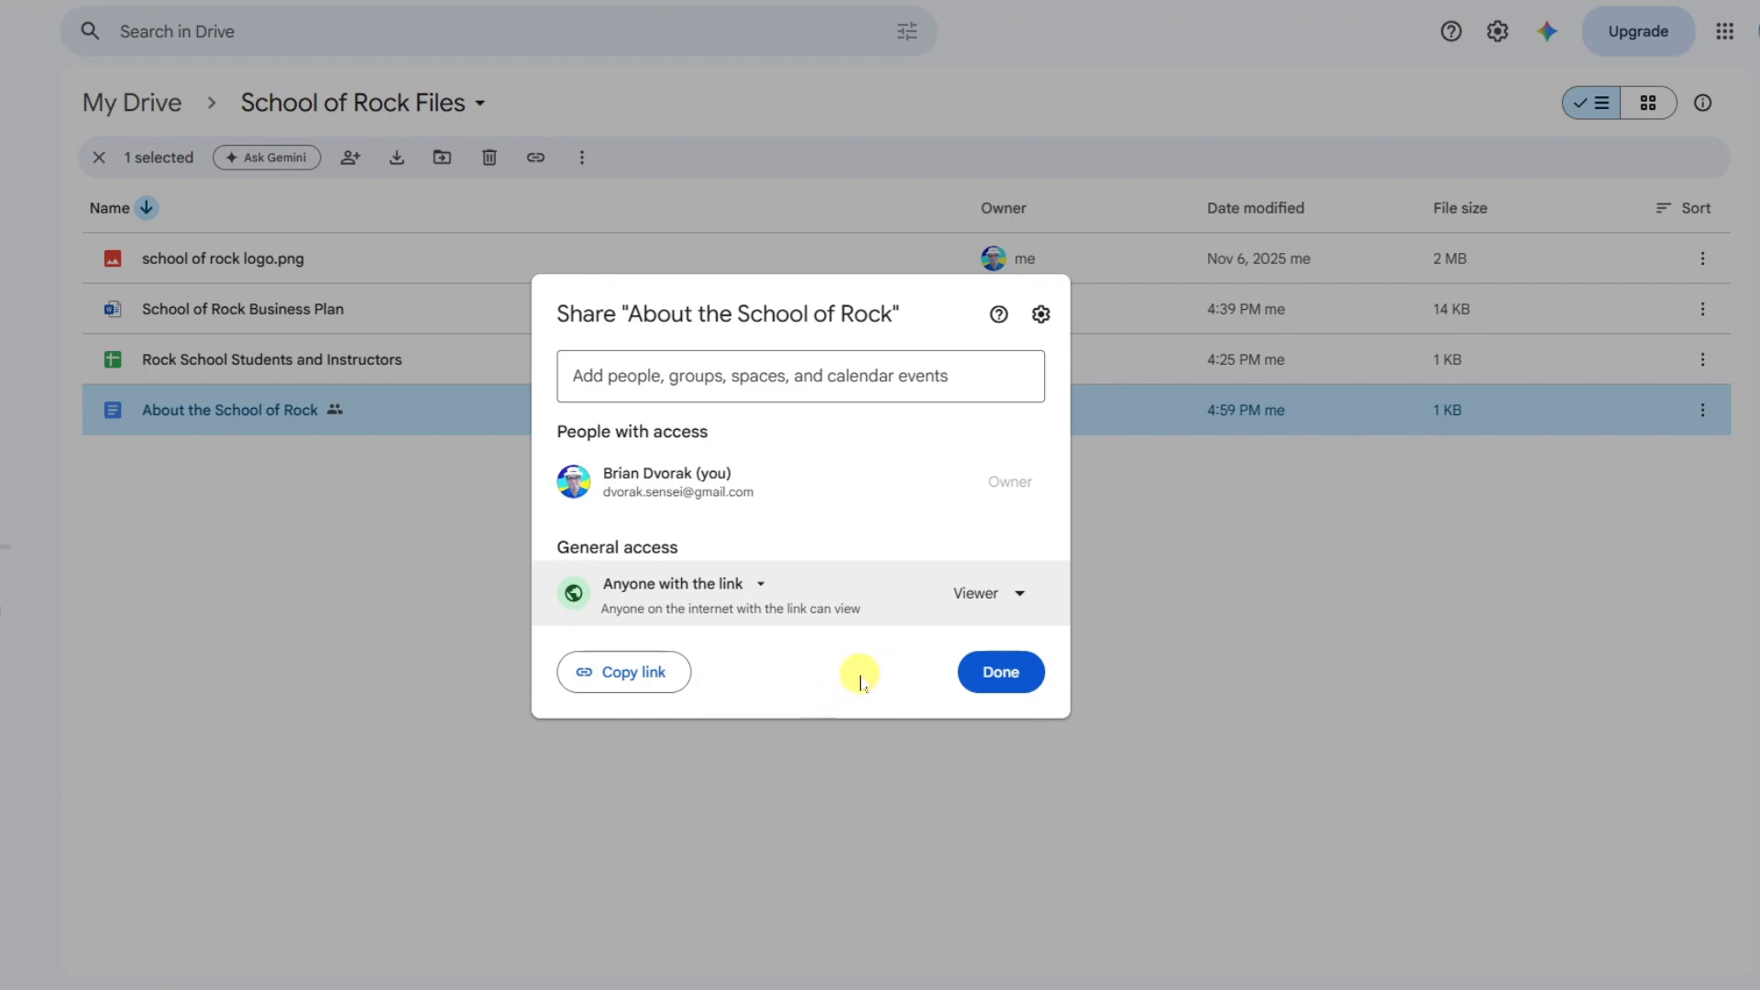
Disable and re-enable the option letting editors change permissions and share in the document's sharing settings.
click(1041, 316)
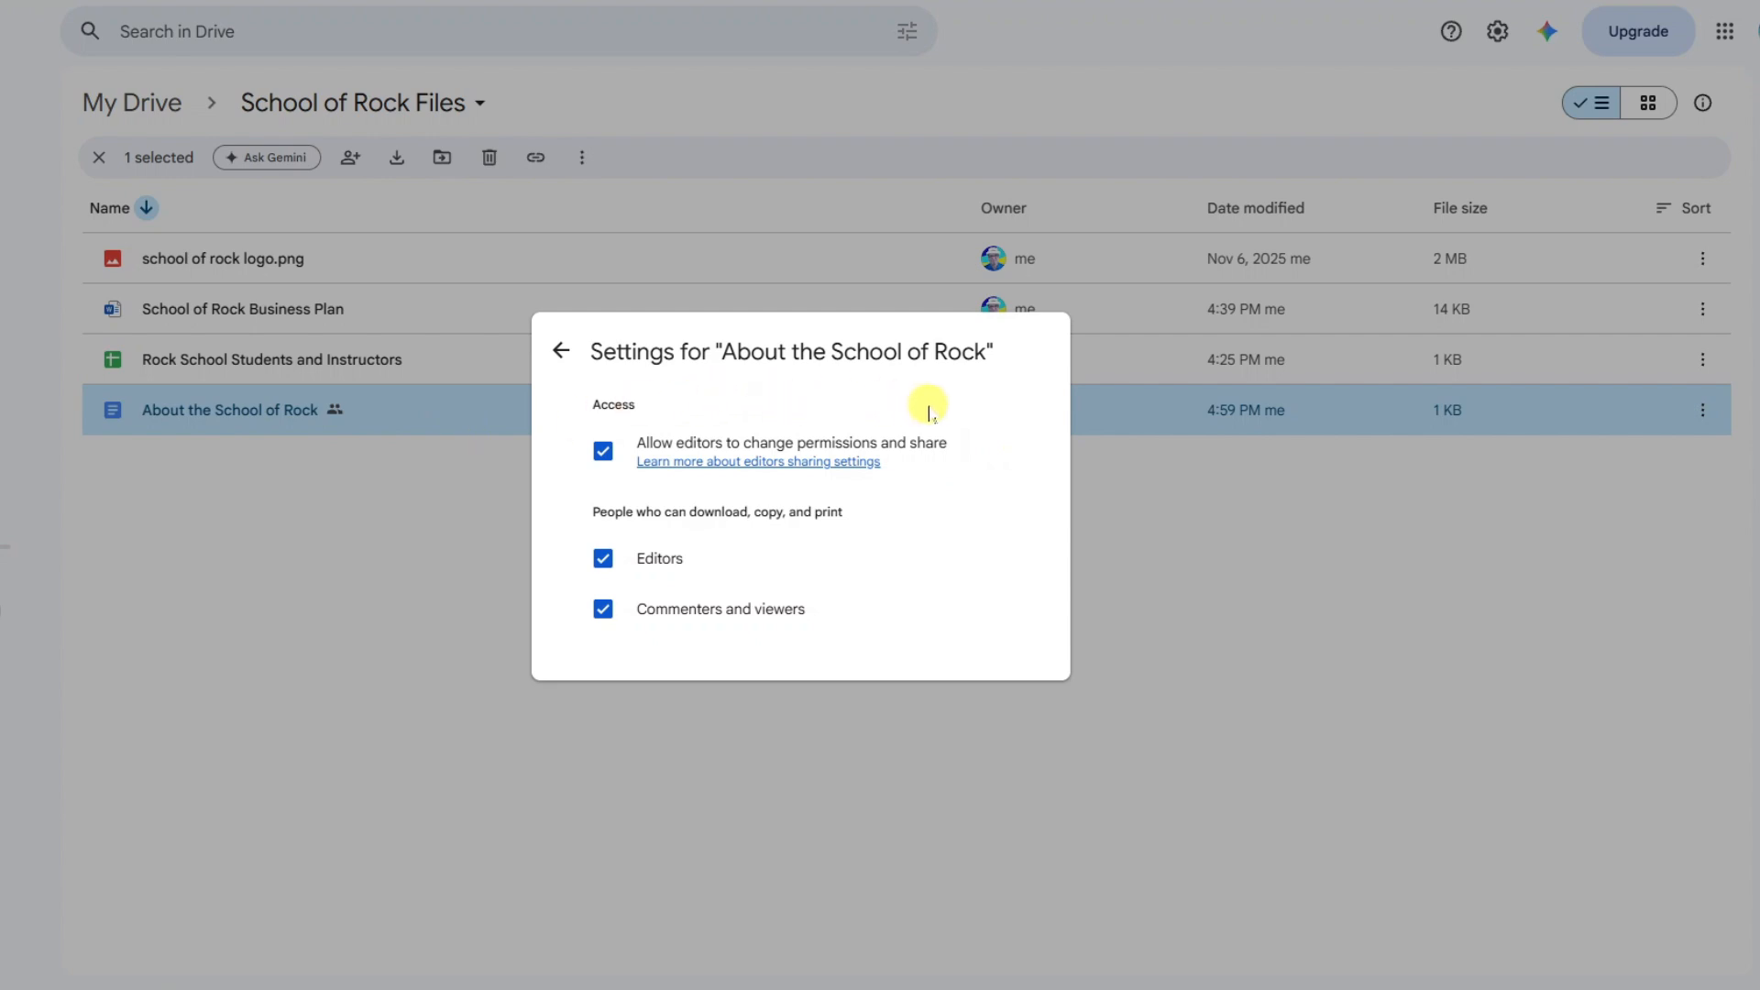
click(603, 454)
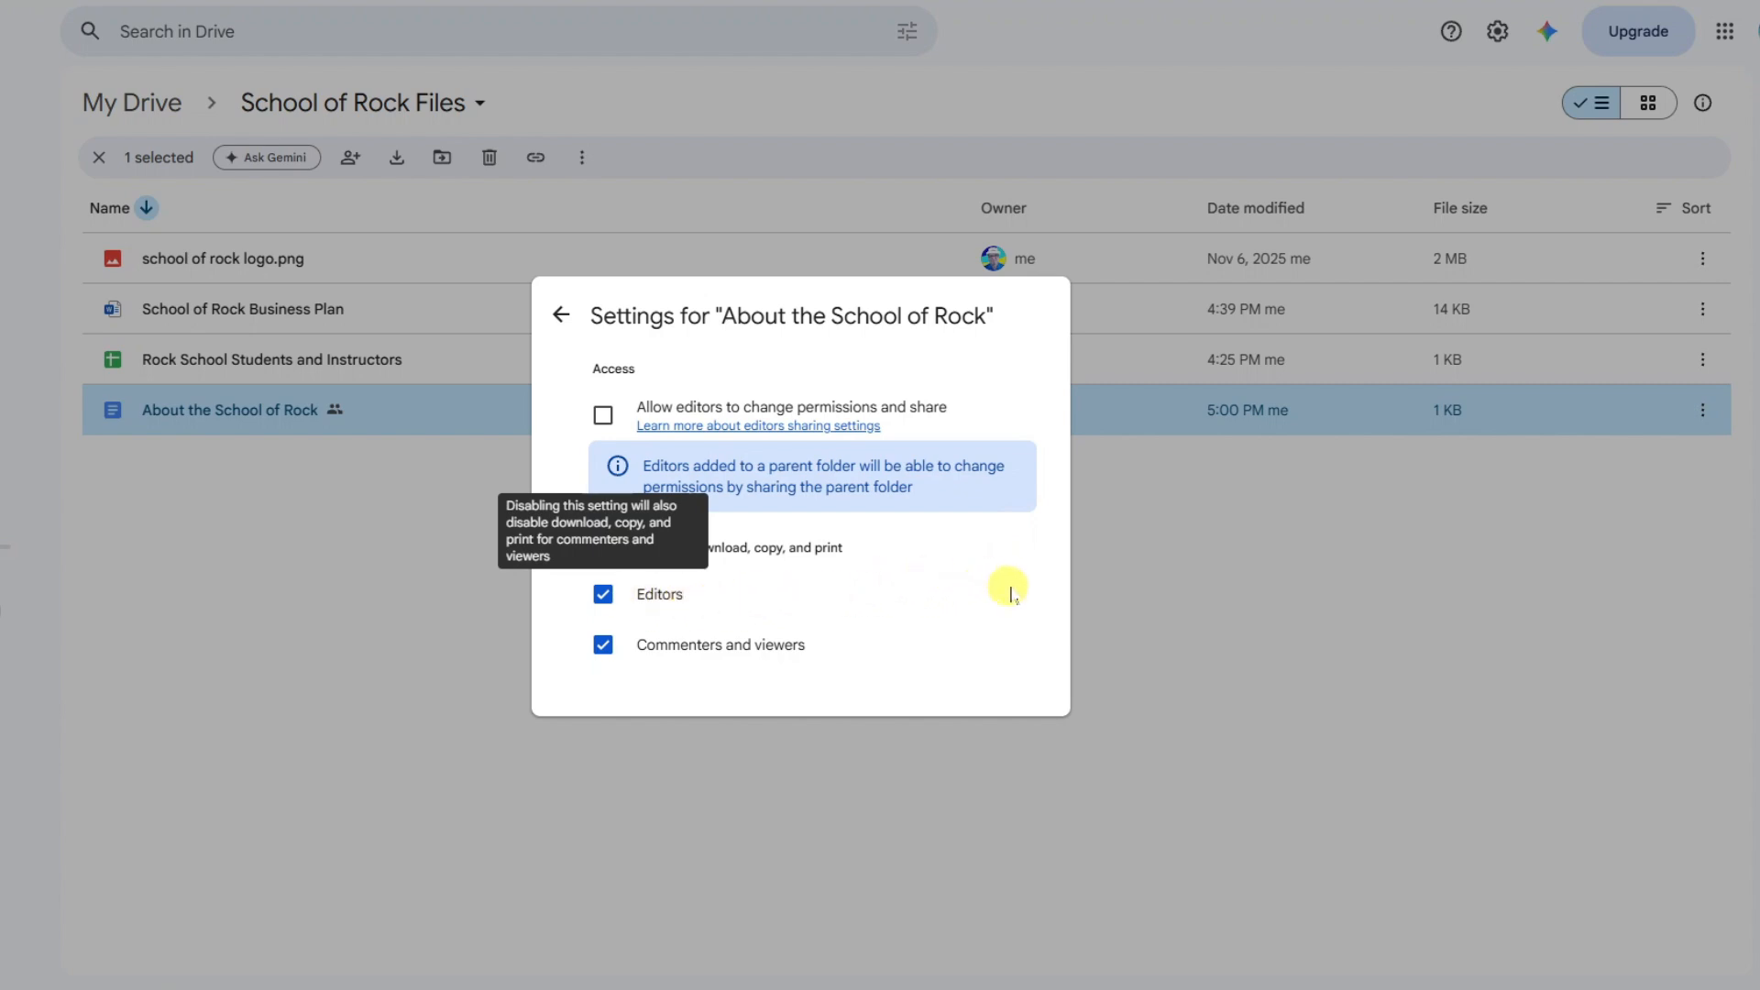
click(602, 413)
click(566, 353)
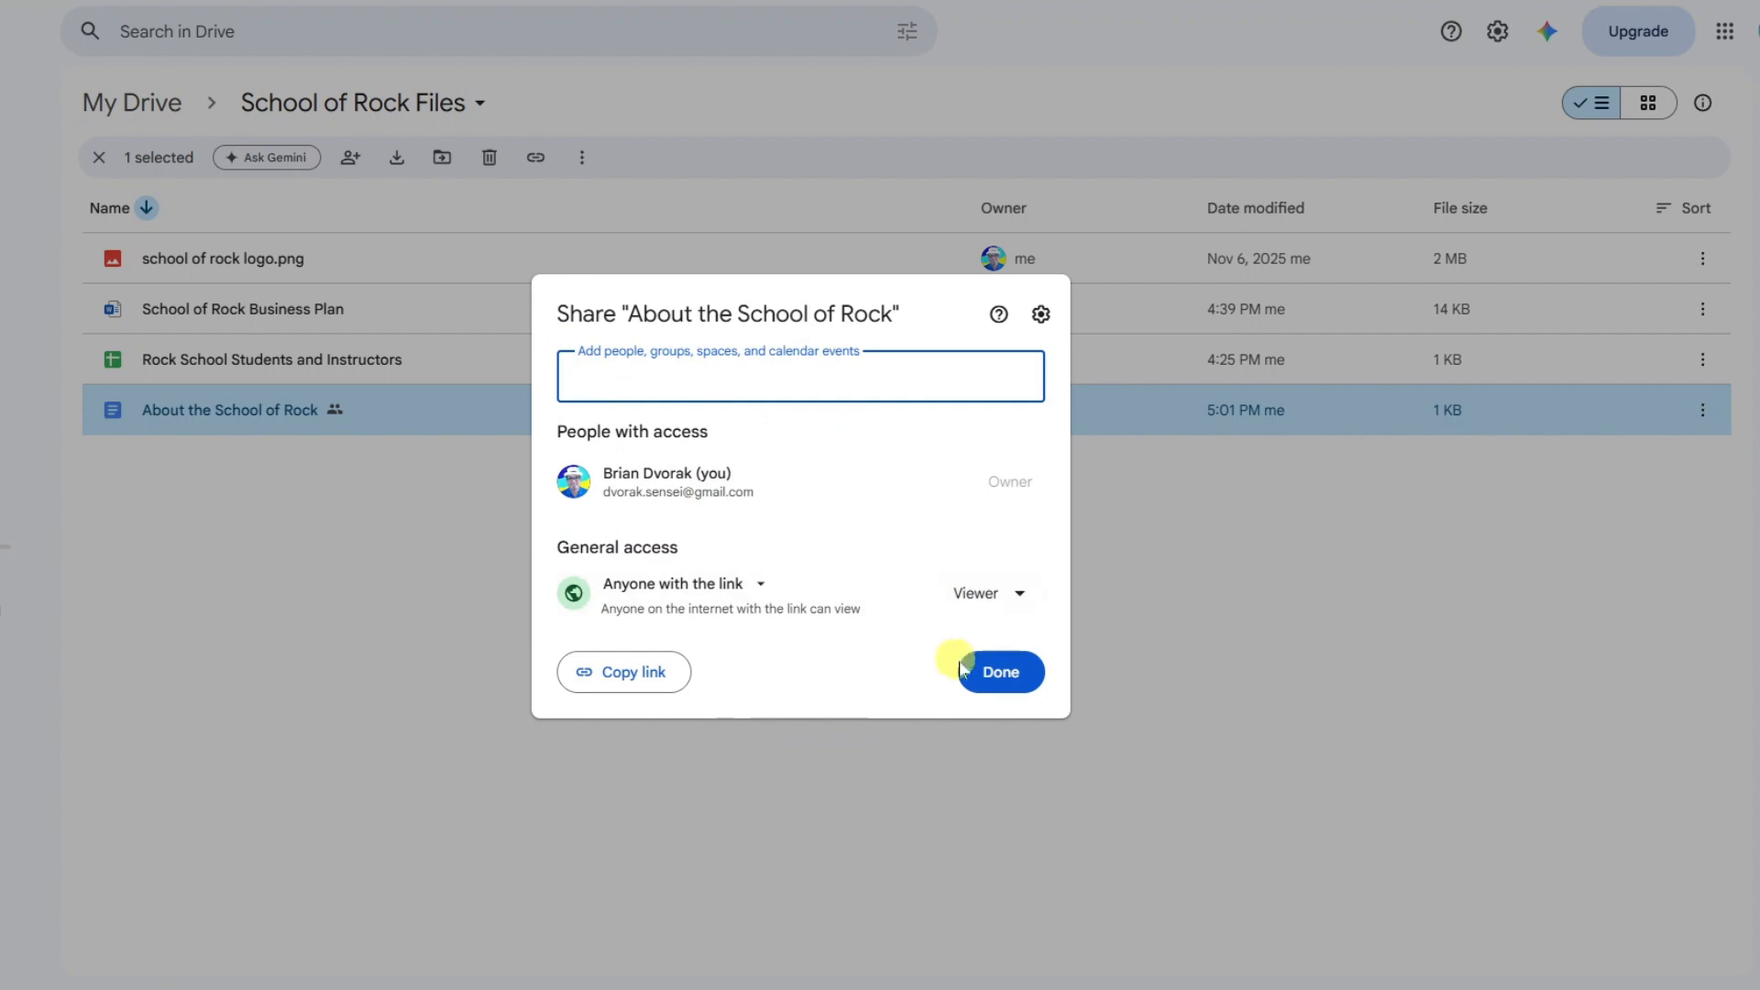
Finish sharing "About the School of Rock" and clear the file selection.
click(1001, 673)
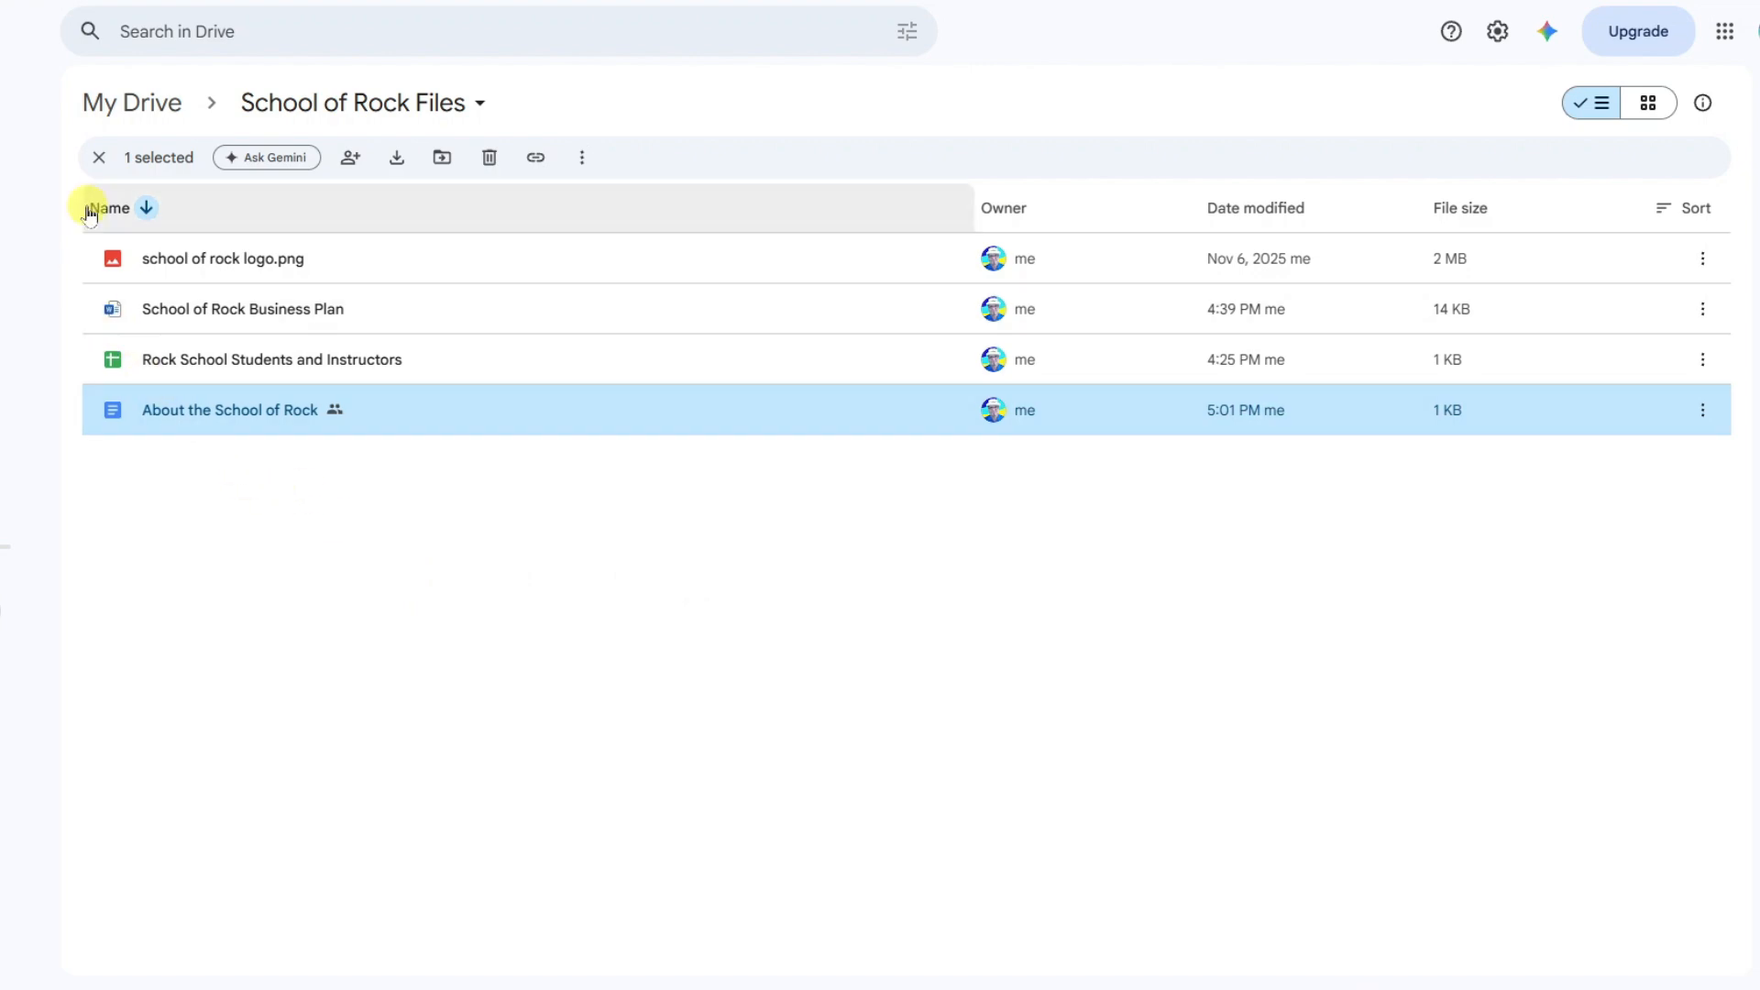
click(99, 159)
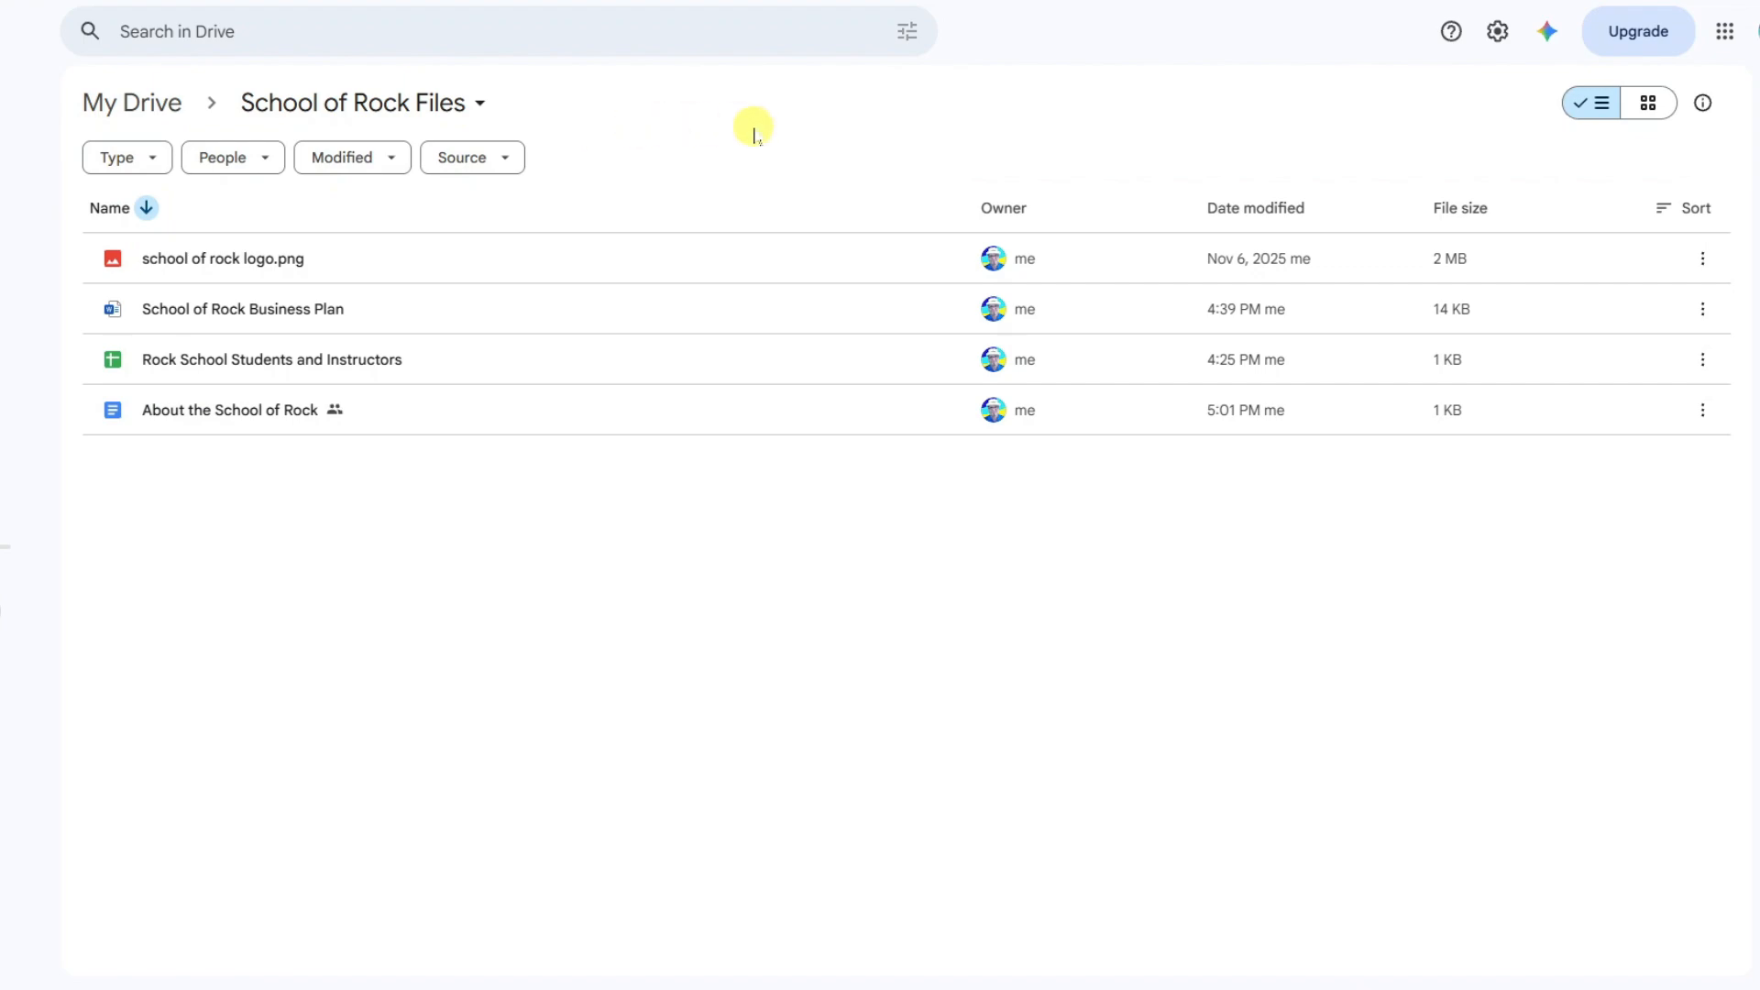
Create a new folder named "Shared Files" inside School of Rock Files.
click(84, 109)
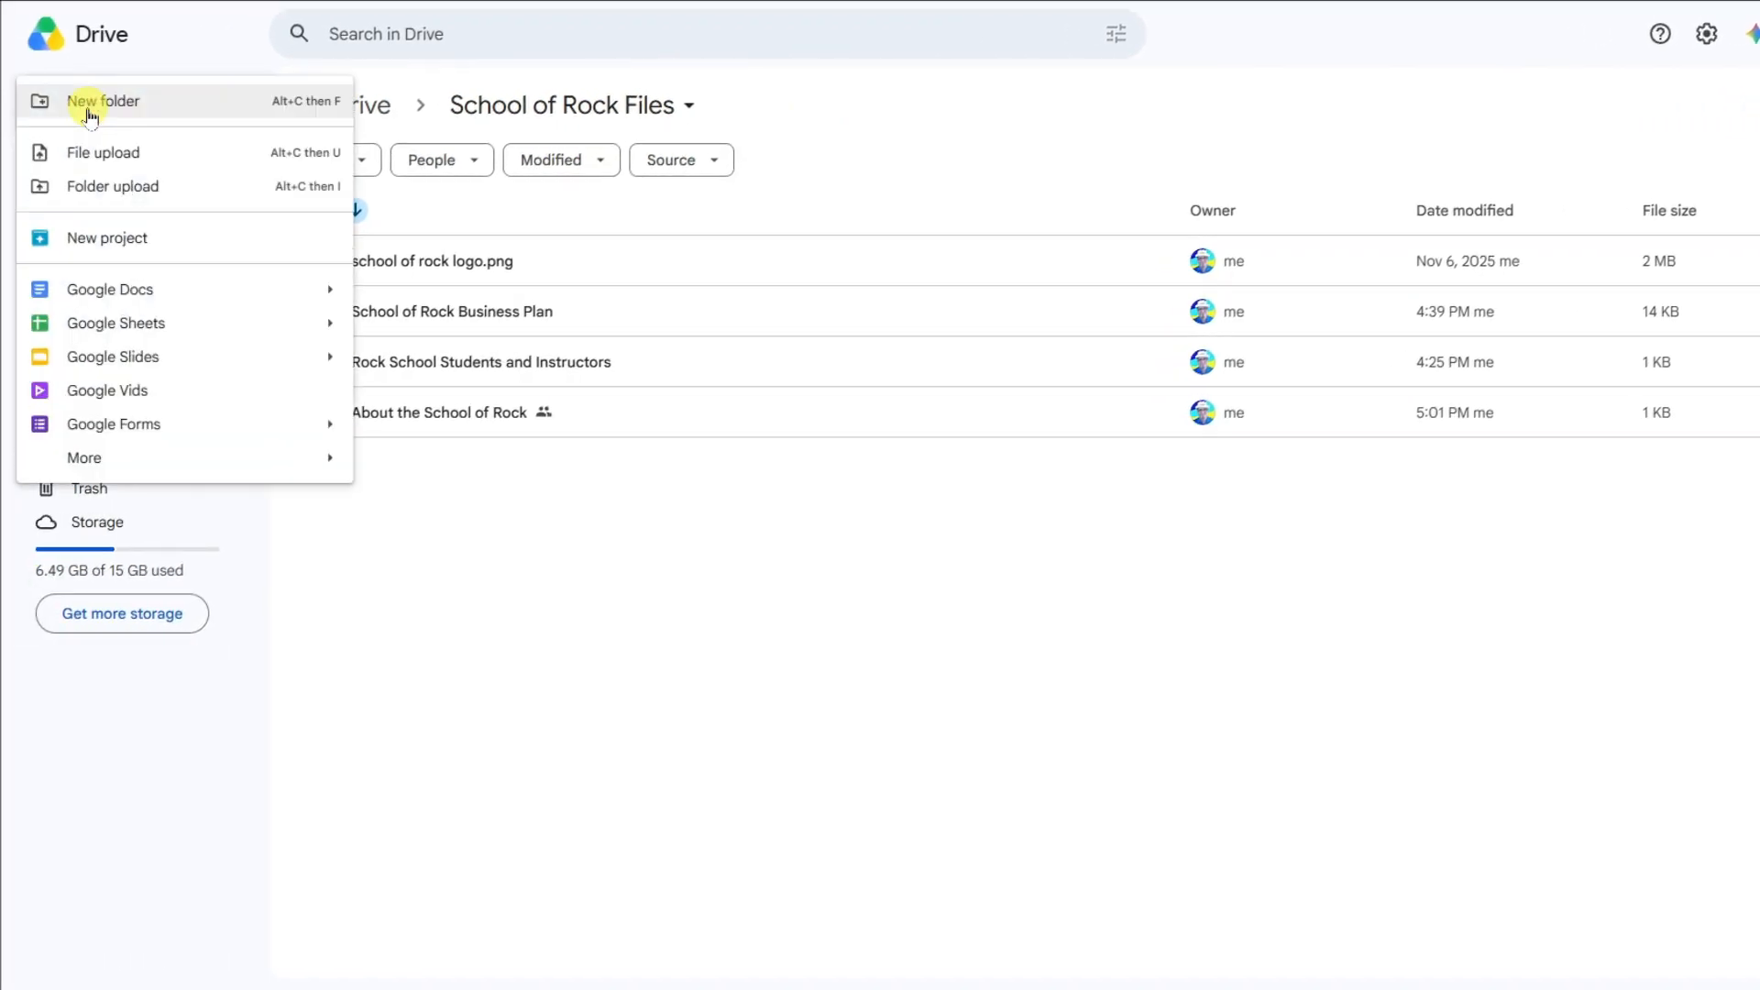
click(150, 103)
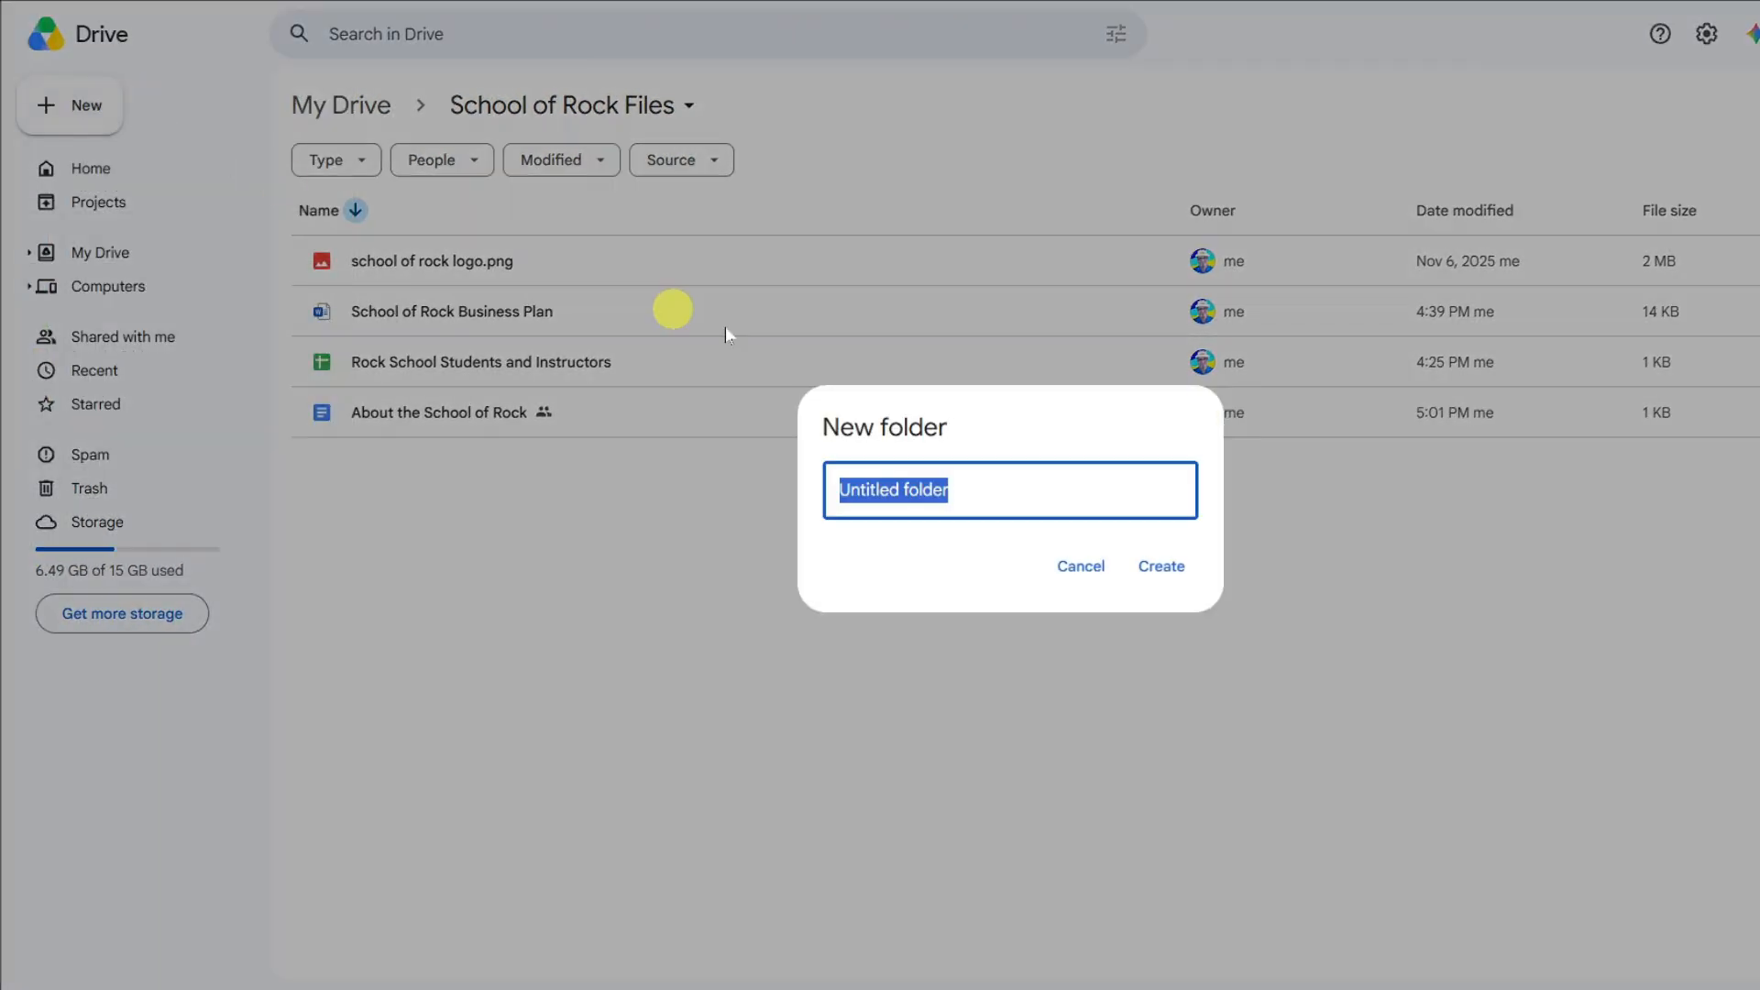
text(Shared Files)
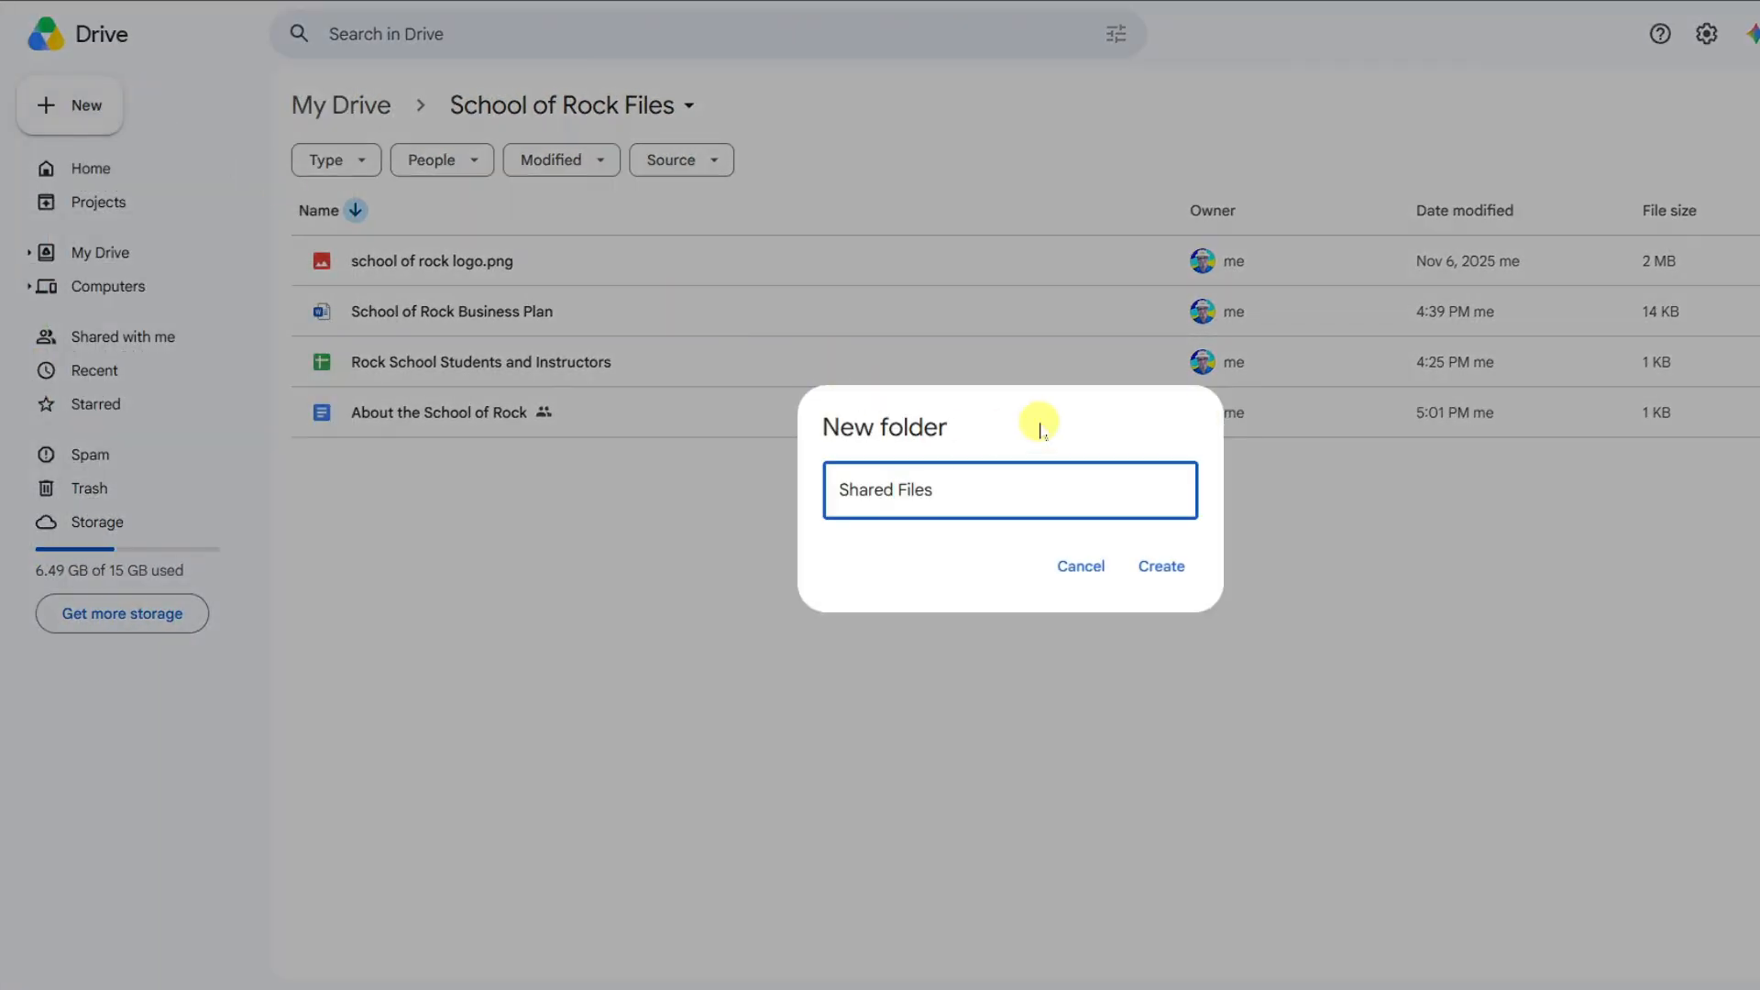
click(1164, 568)
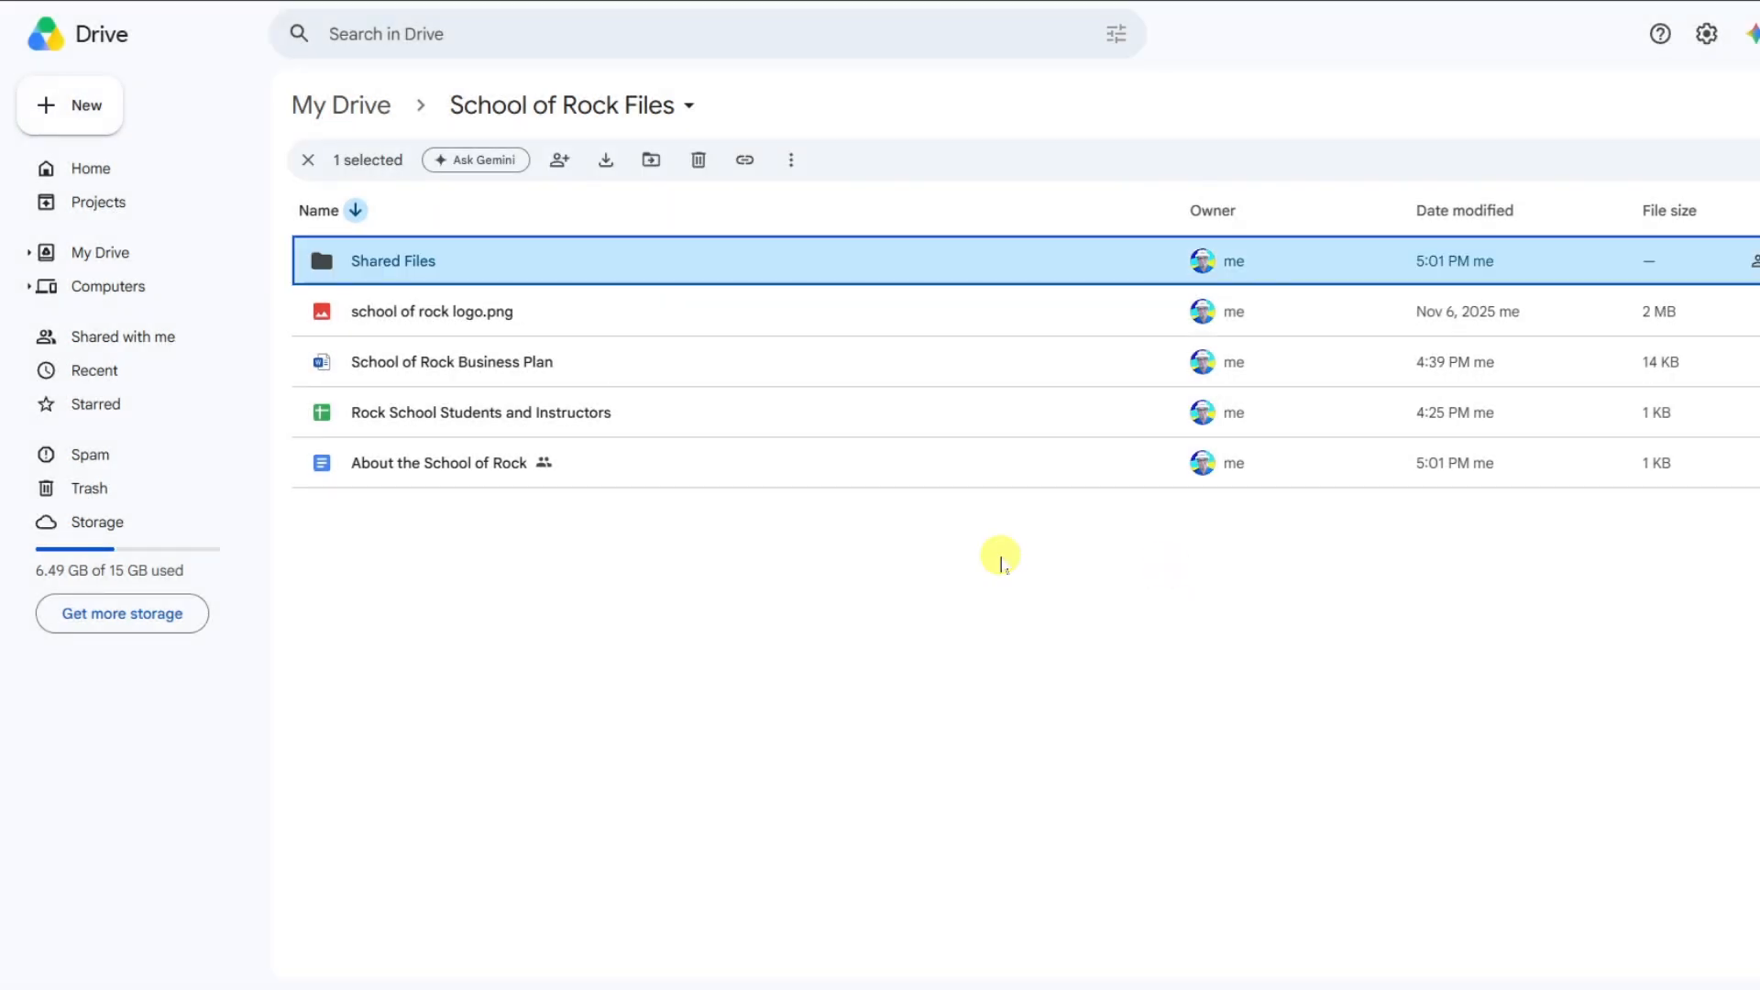
Share the "Shared Files" folder with anyone with the link as Viewer, and copy its sharing link.
right_click(539, 268)
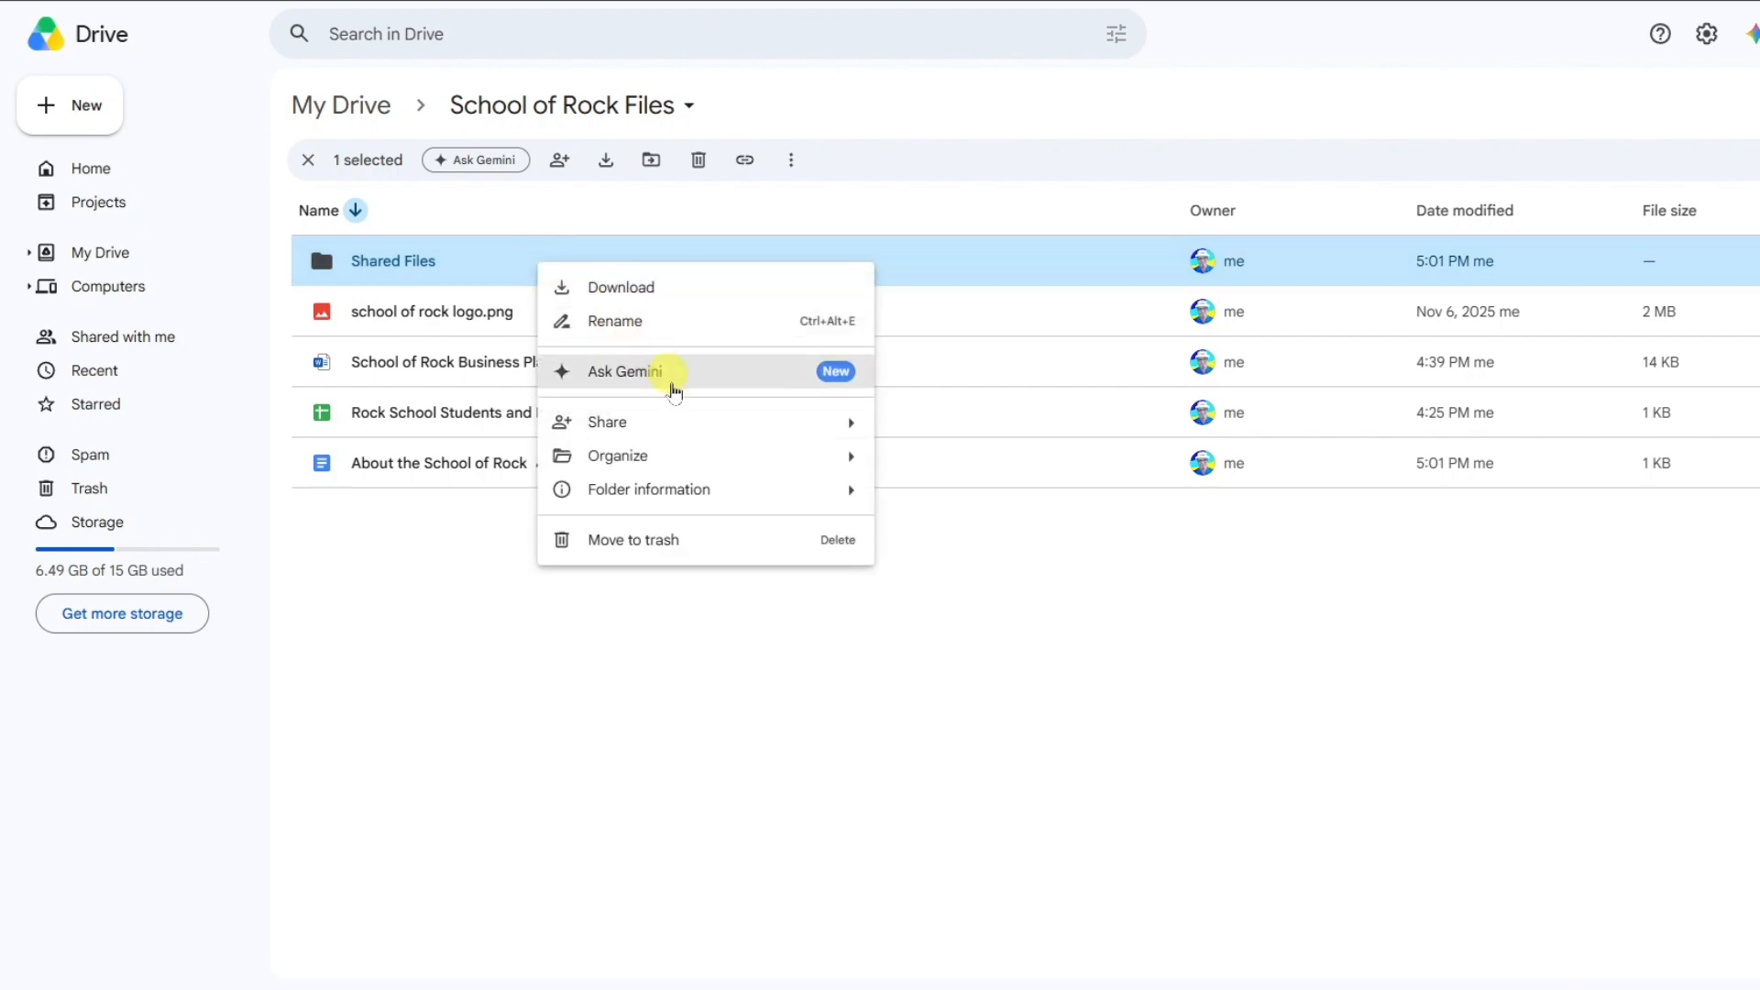
mouse_move(703, 428)
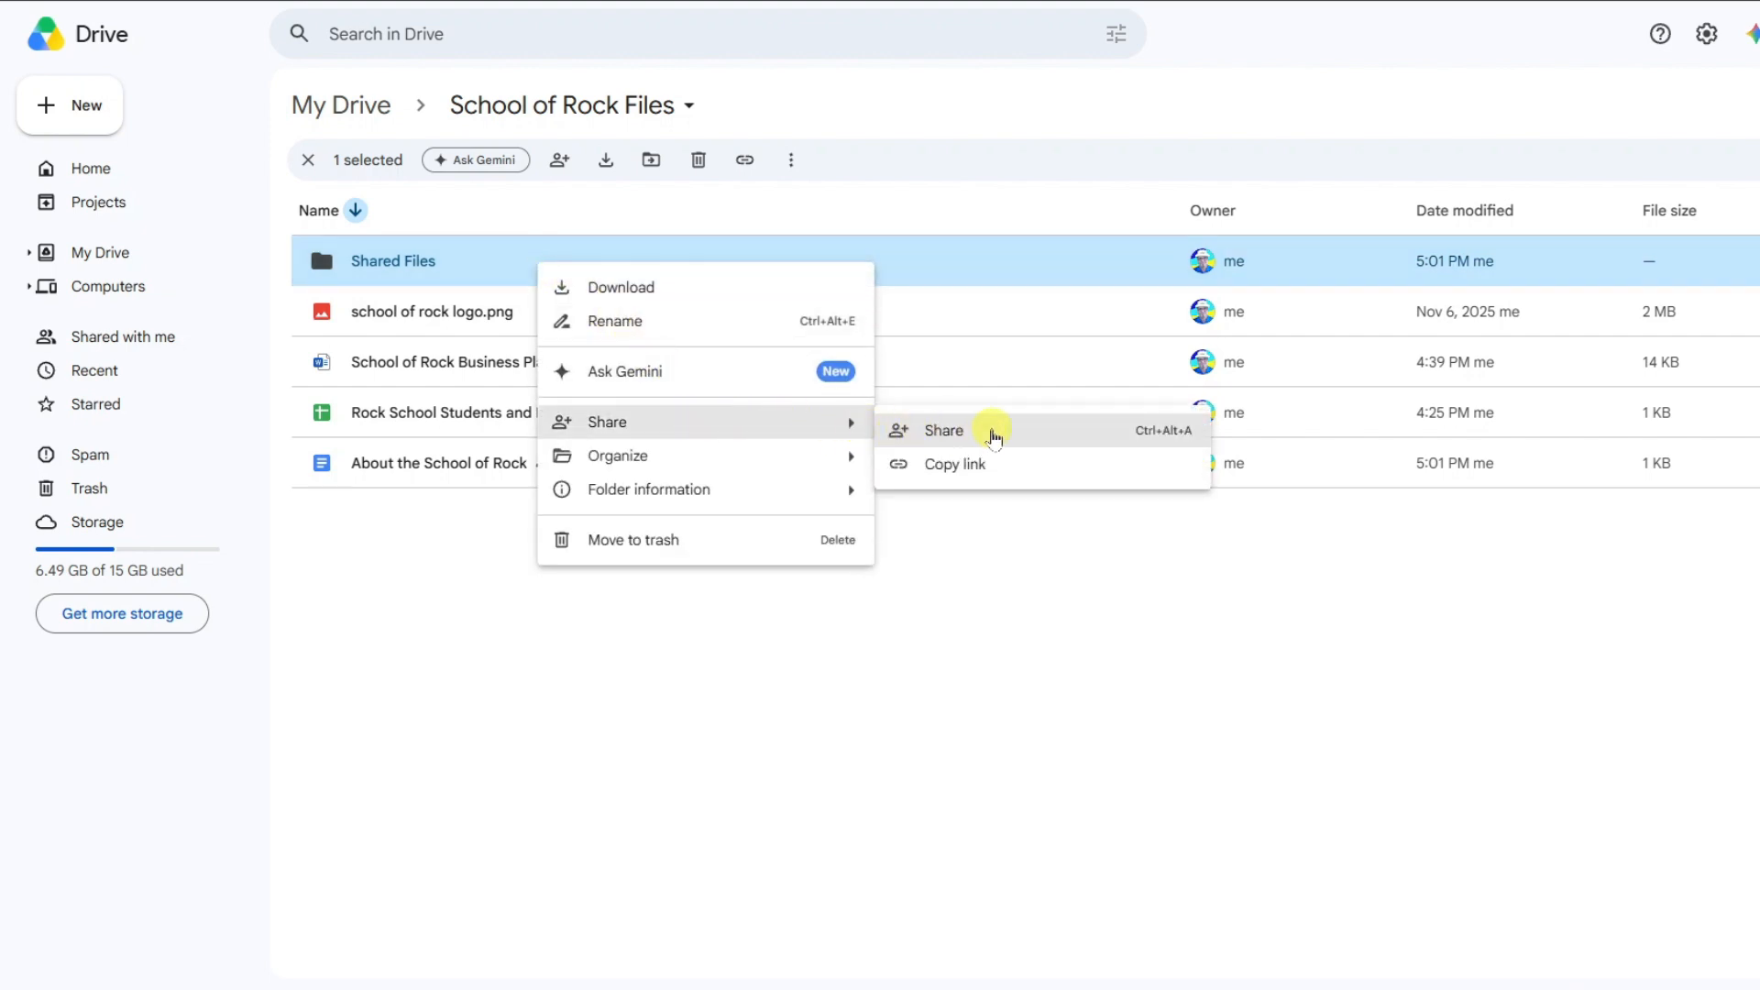
click(989, 431)
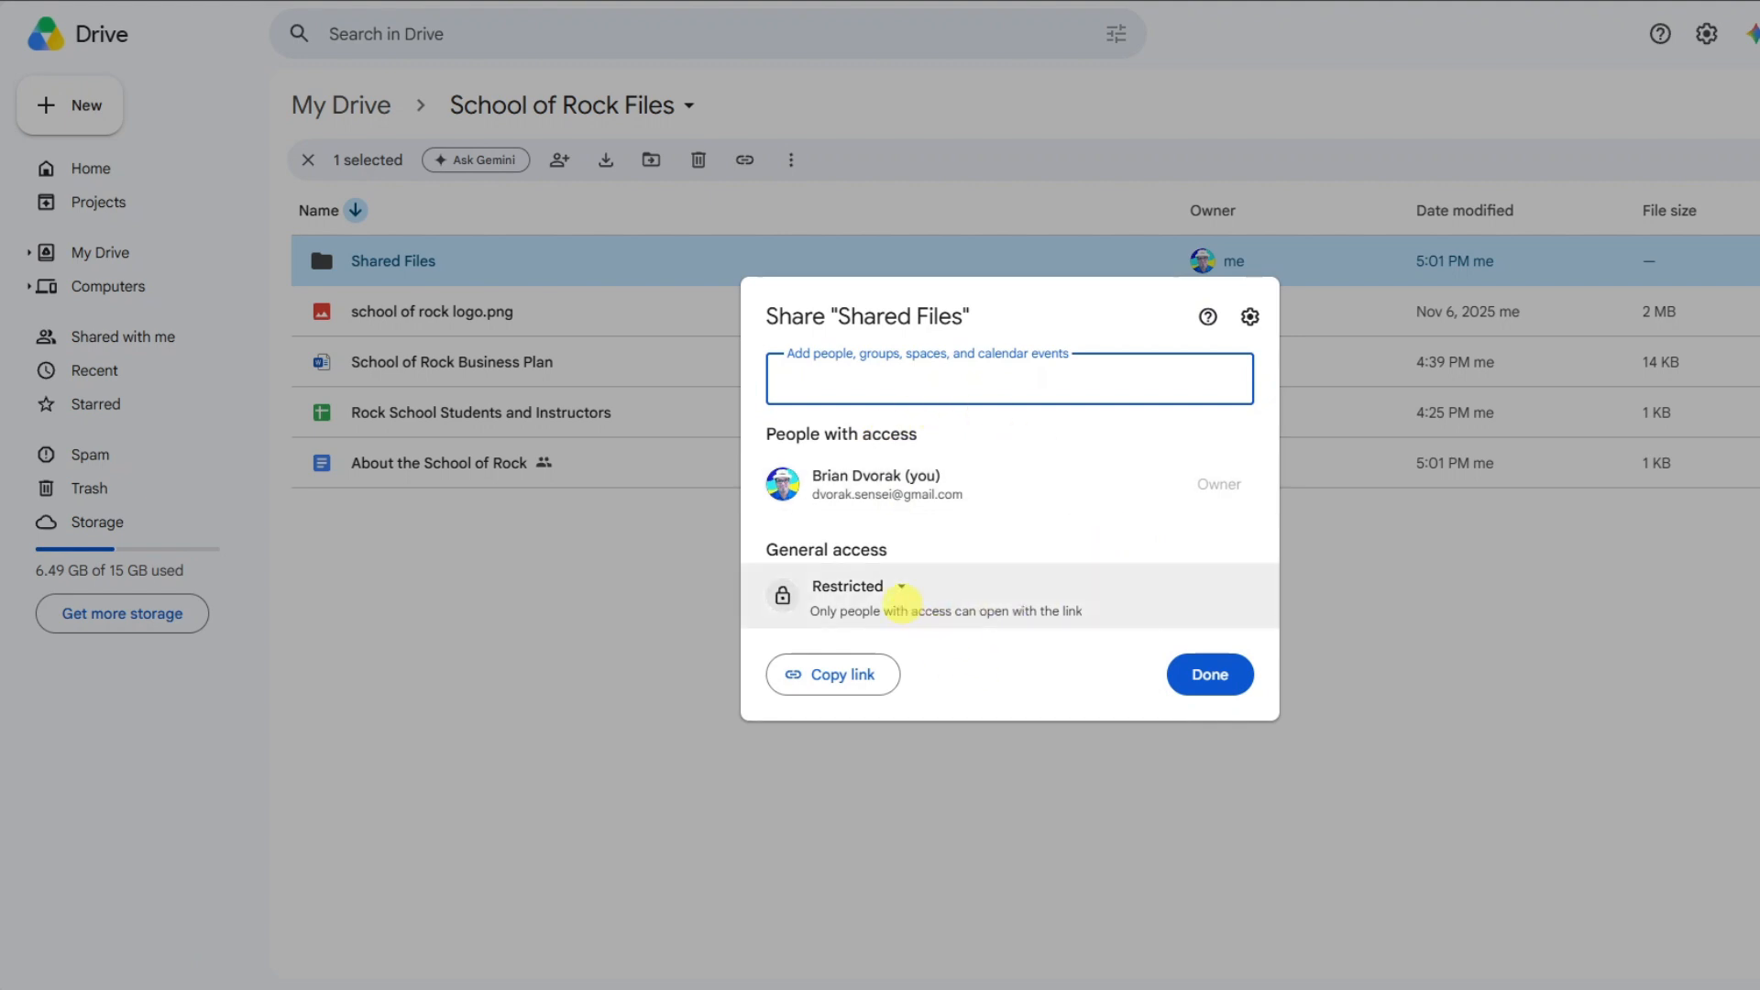
click(894, 591)
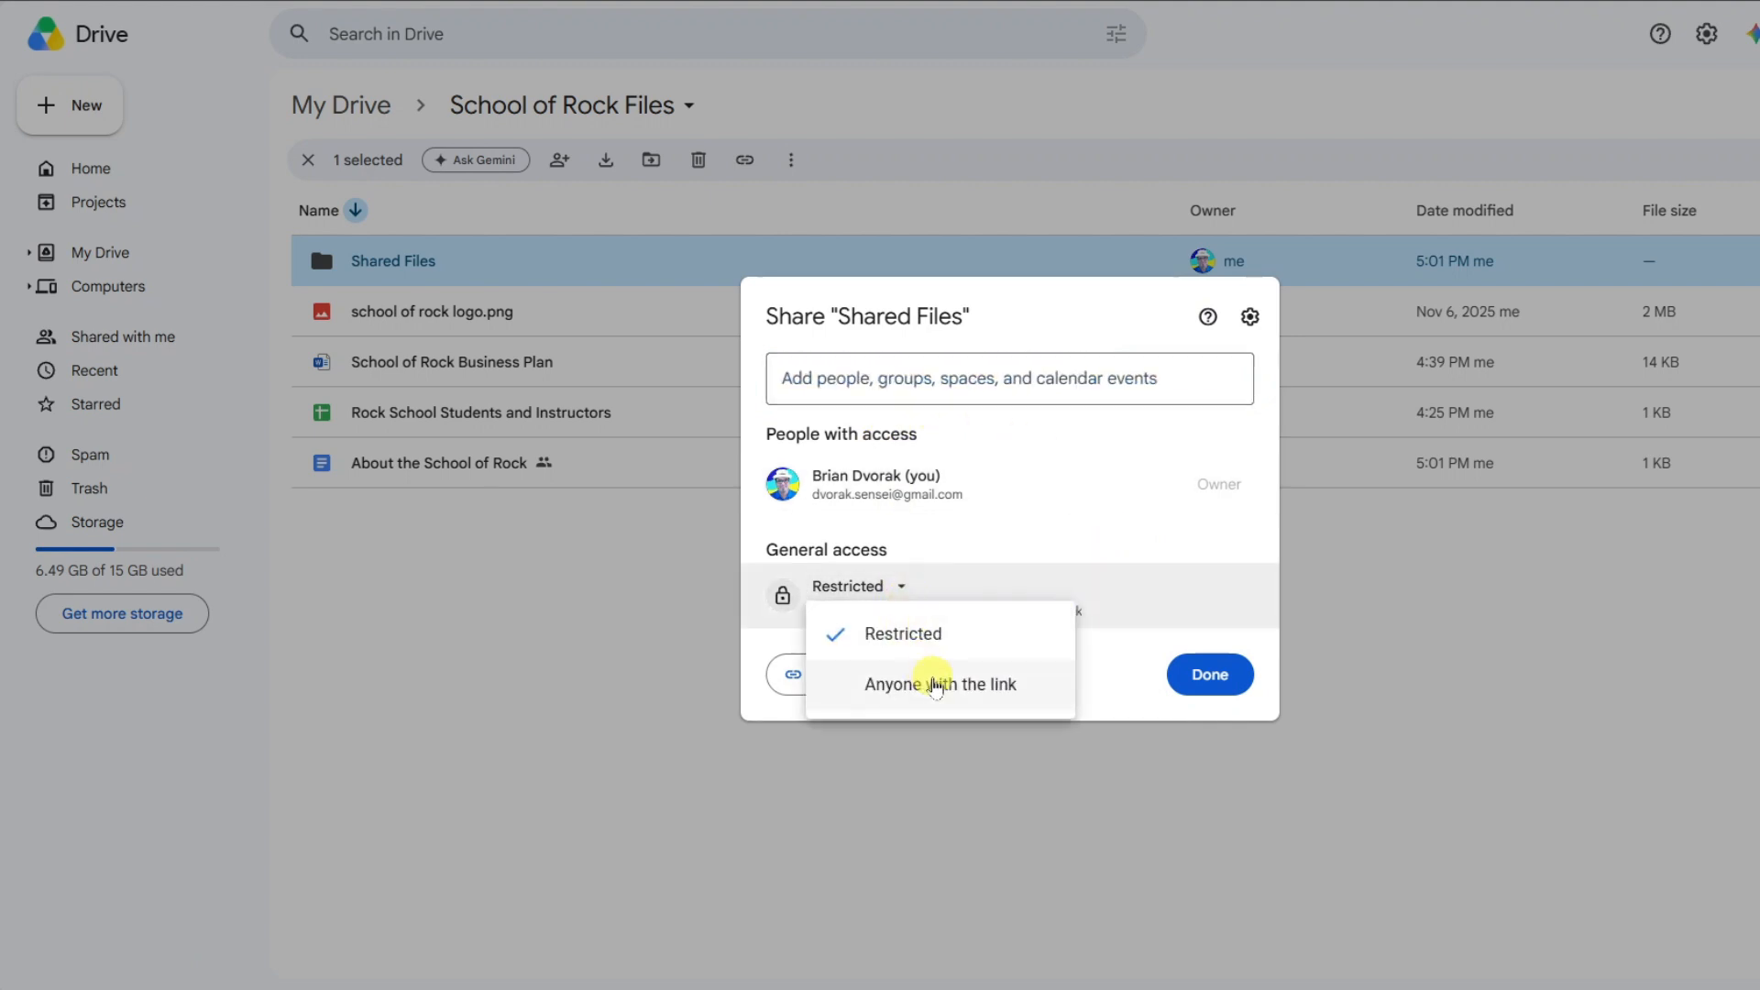
click(935, 686)
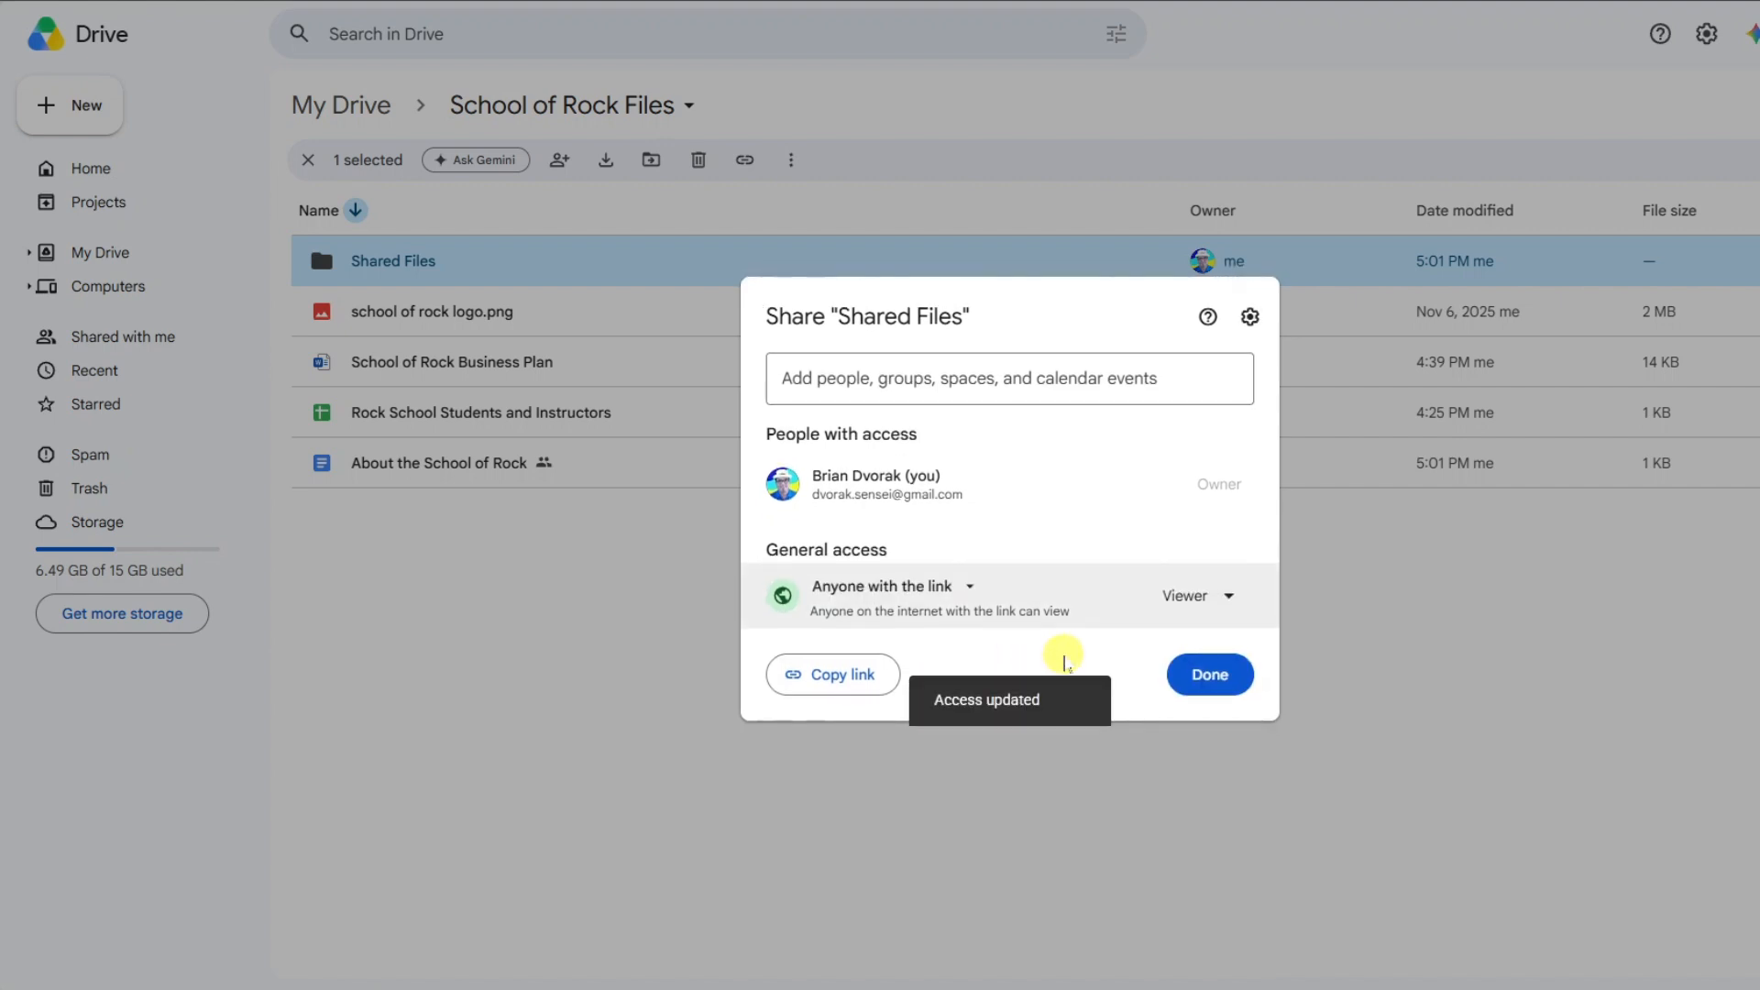
click(1228, 601)
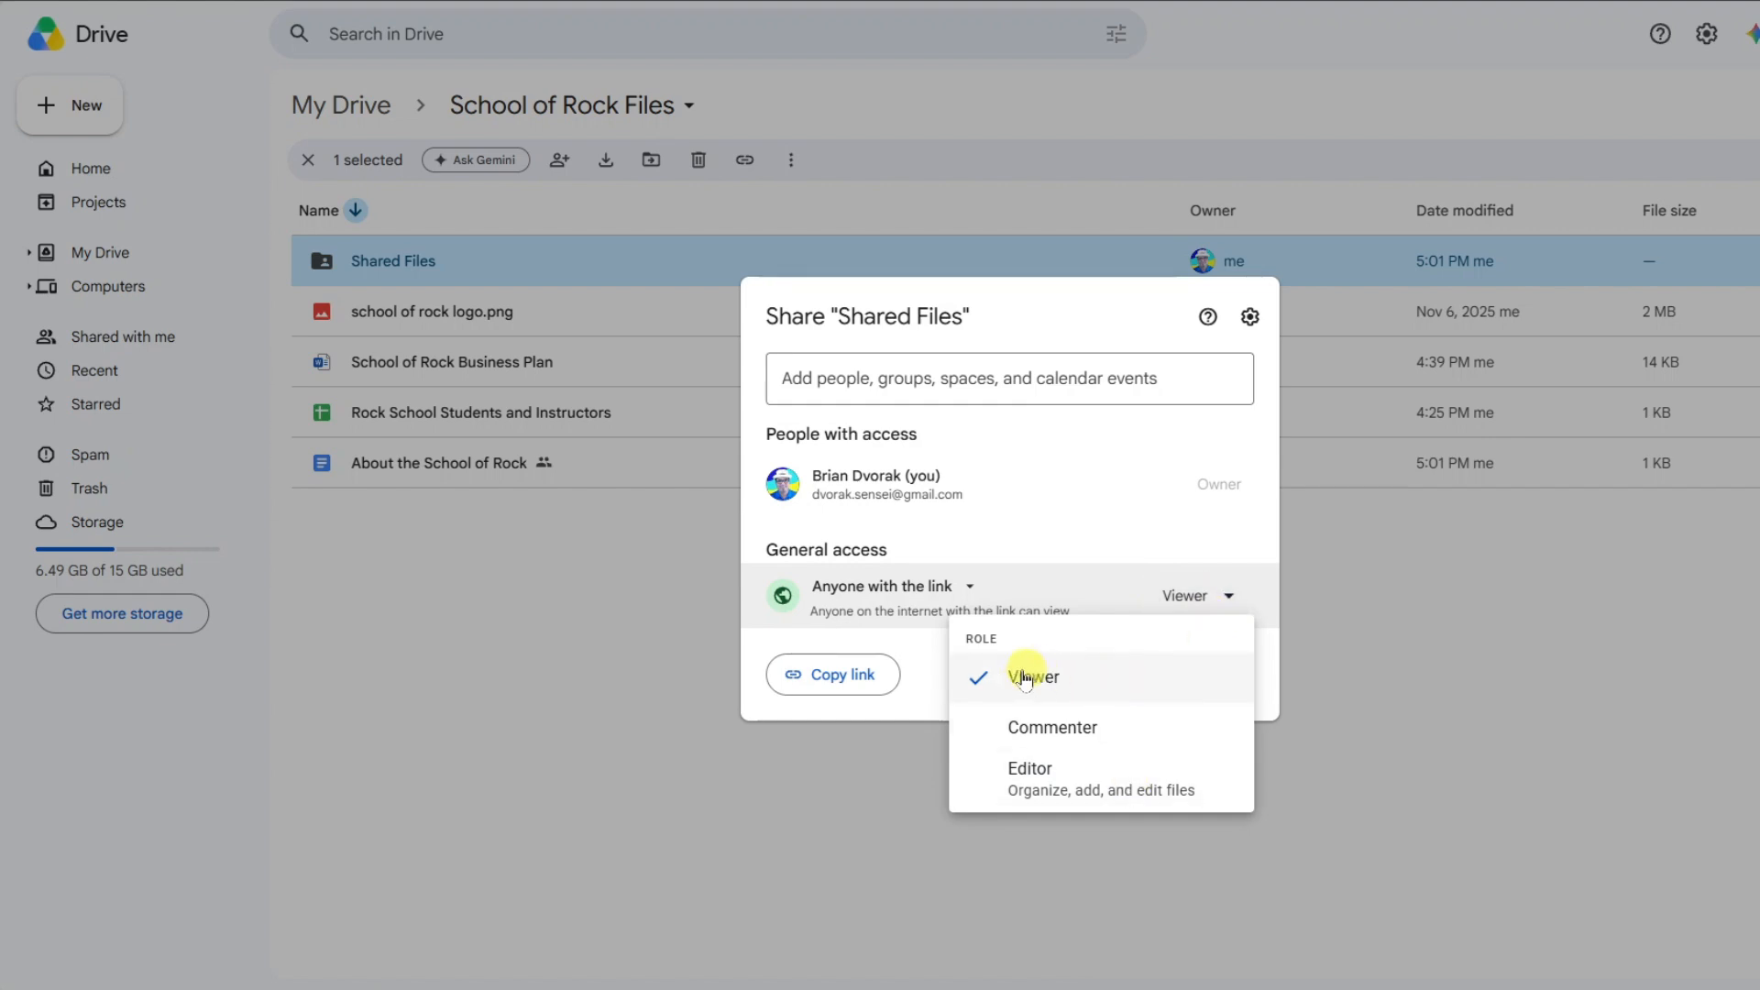
click(933, 661)
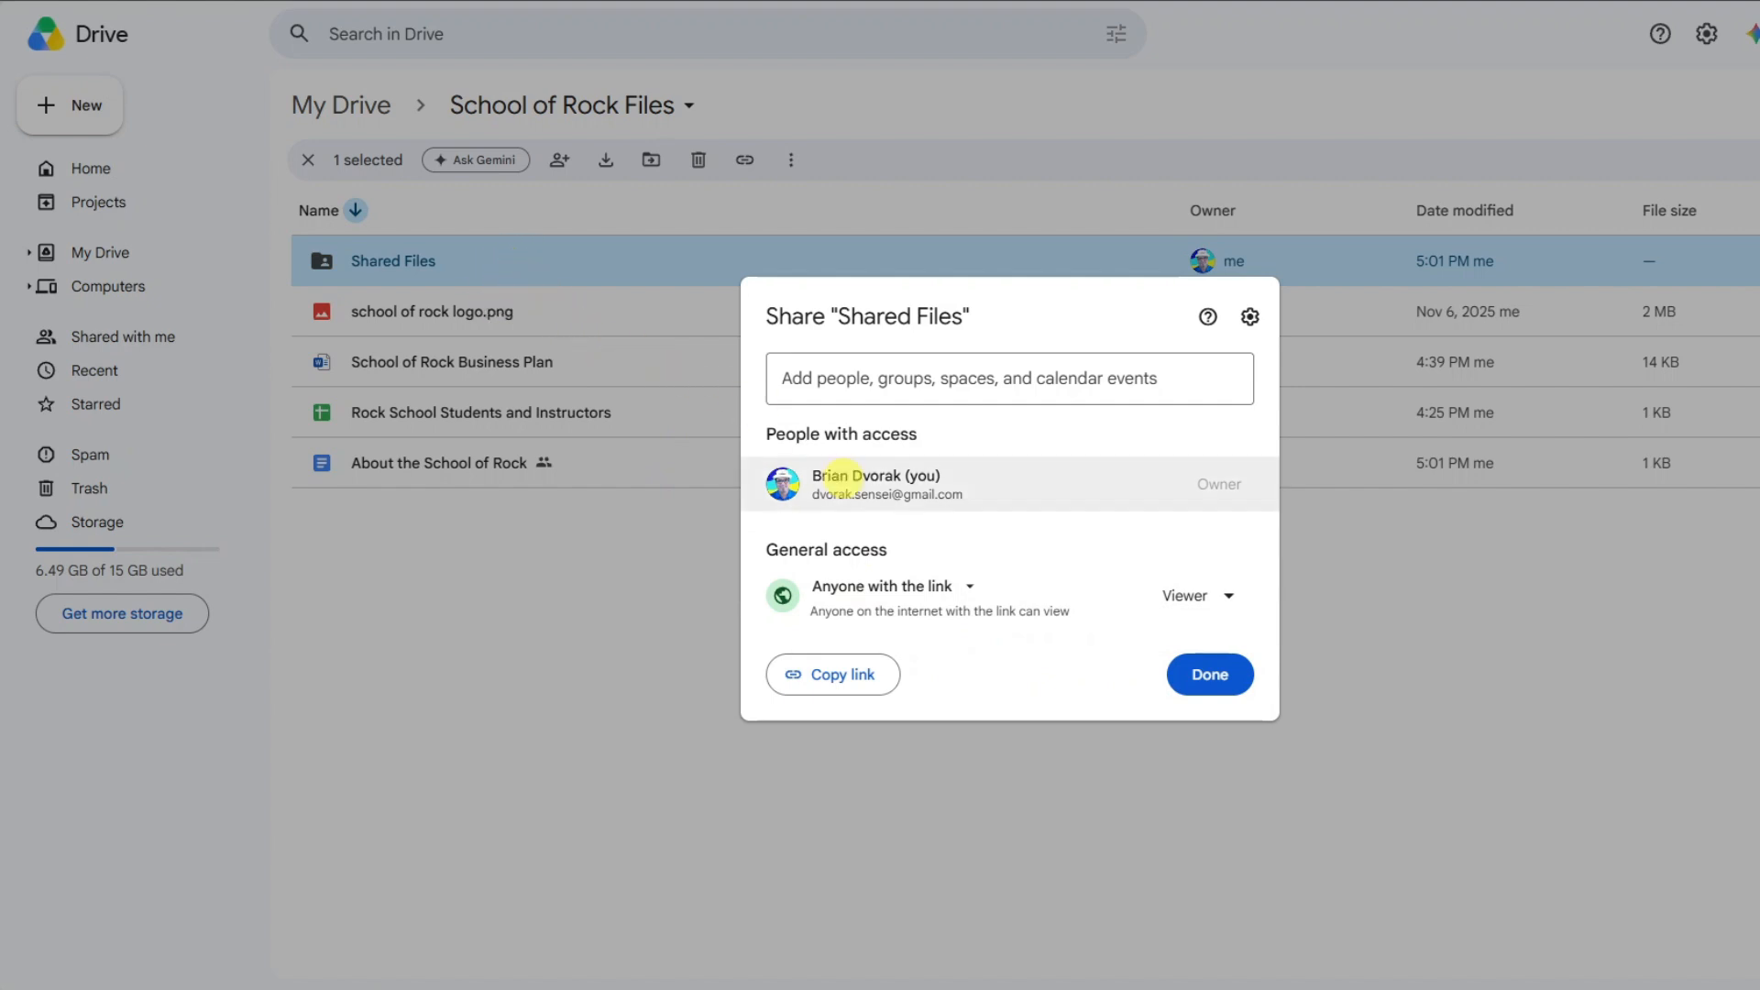
click(865, 676)
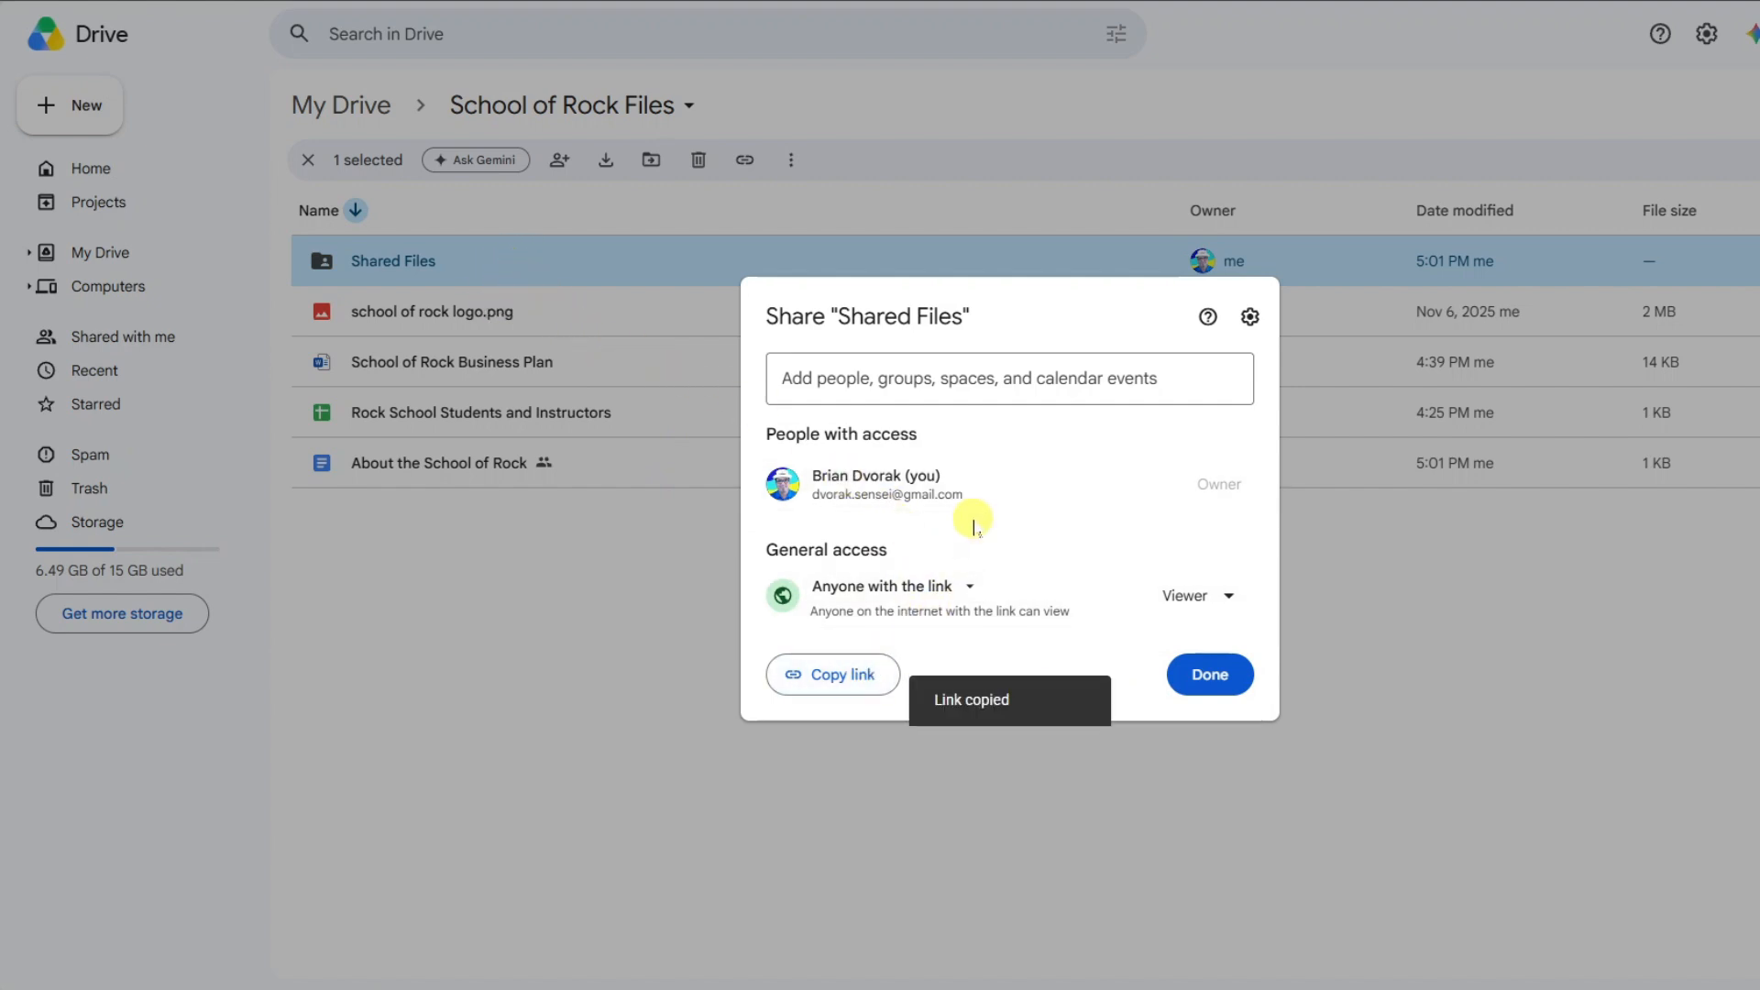
click(1208, 676)
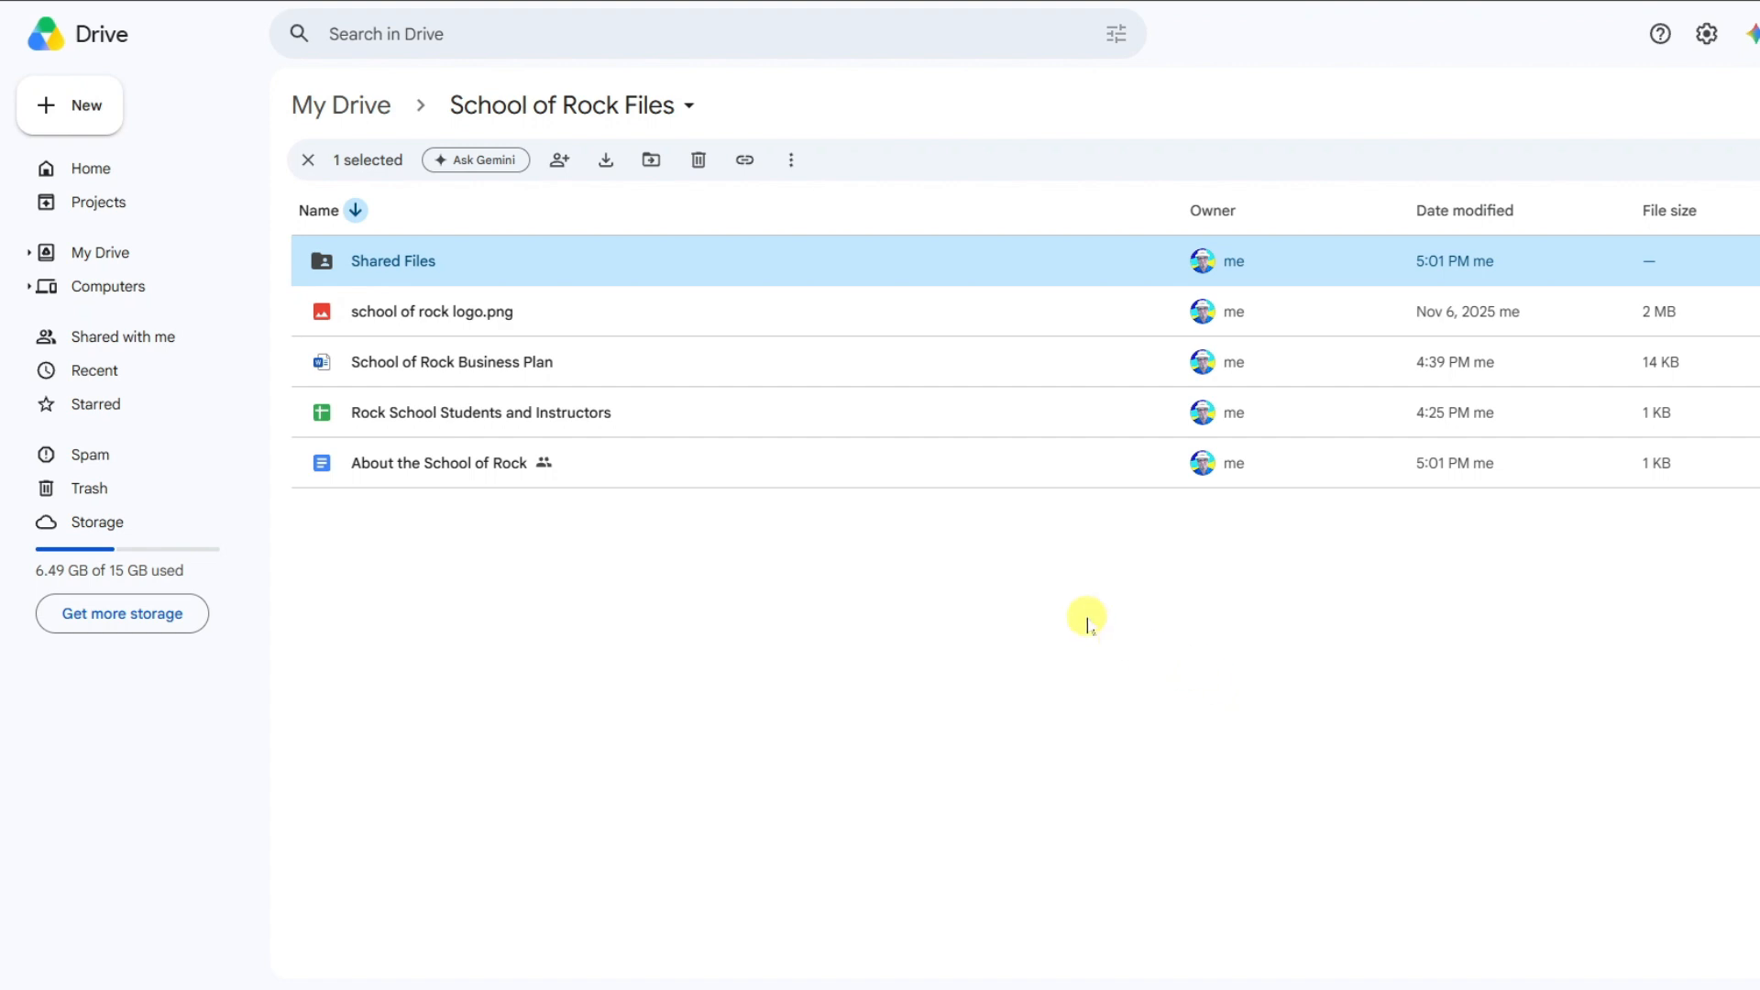